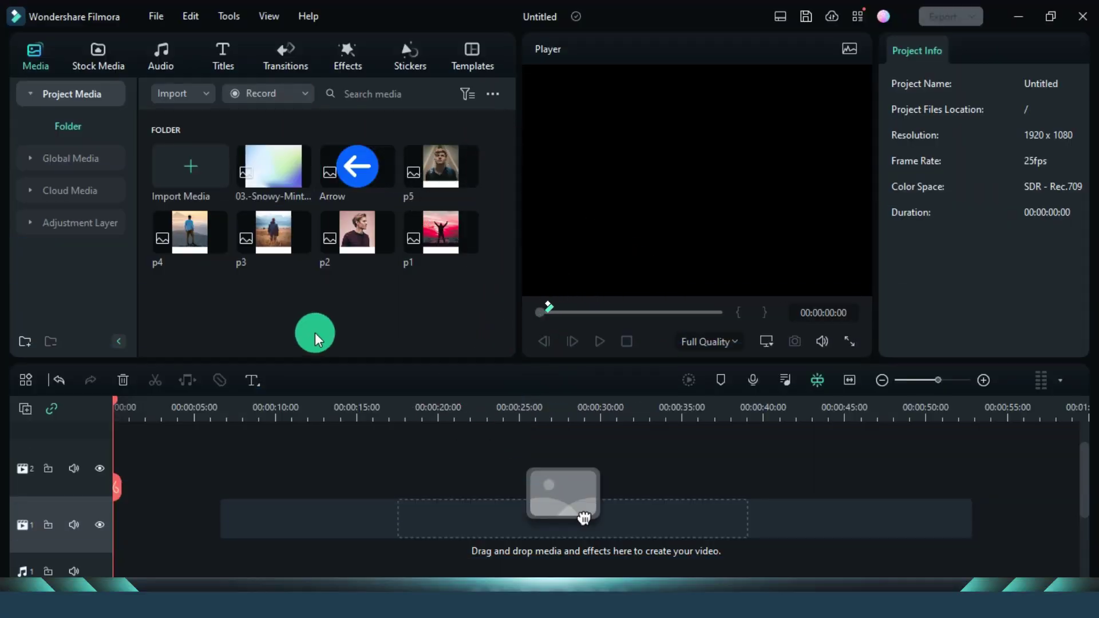
Step: Place the Arrow image at the timeline start and stretch it to about 14 seconds
left_click_drag(163, 284, 440, 172)
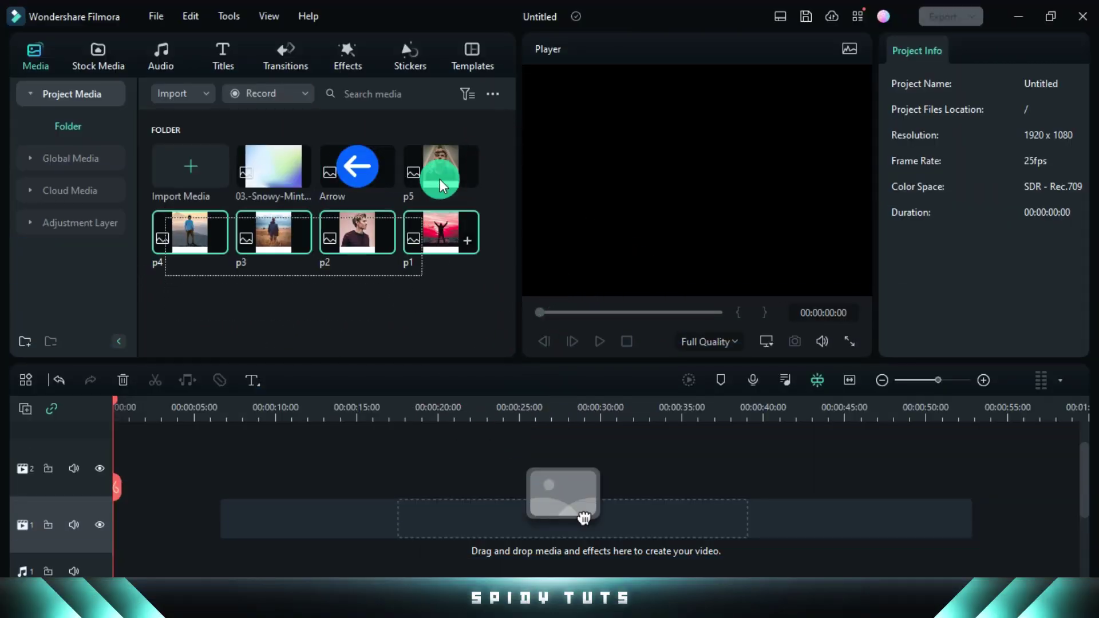
left_click(422, 308)
left_click_drag(357, 165, 584, 517)
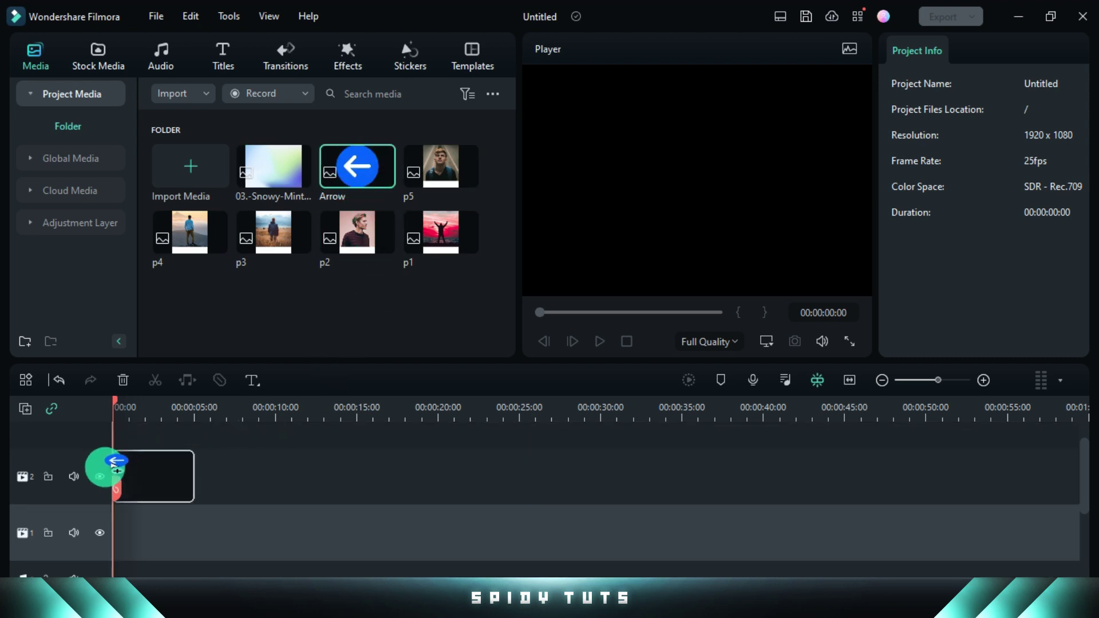
left_click_drag(191, 474, 351, 474)
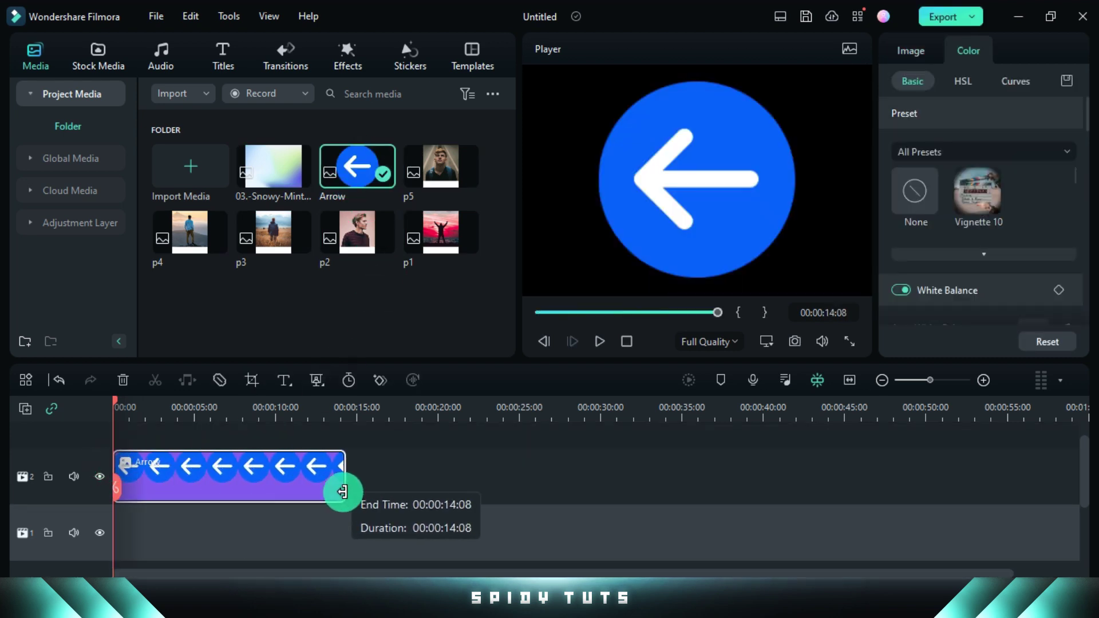
left_click_drag(272, 415, 361, 430)
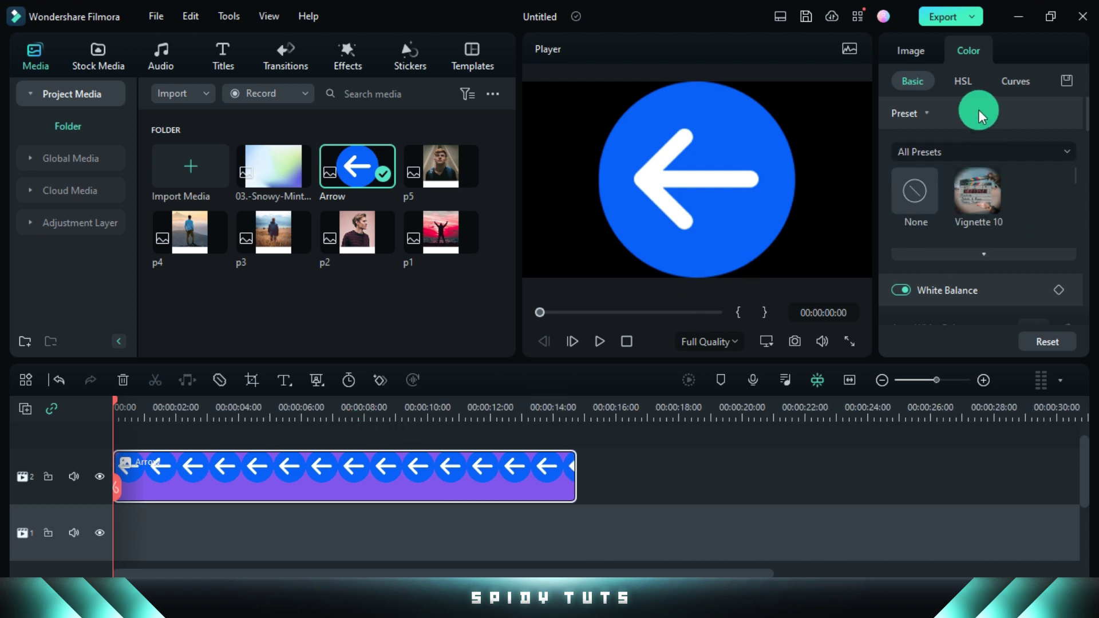
Step: Scale the arrow to 12.5% and move it to Position X −600
left_click(911, 51)
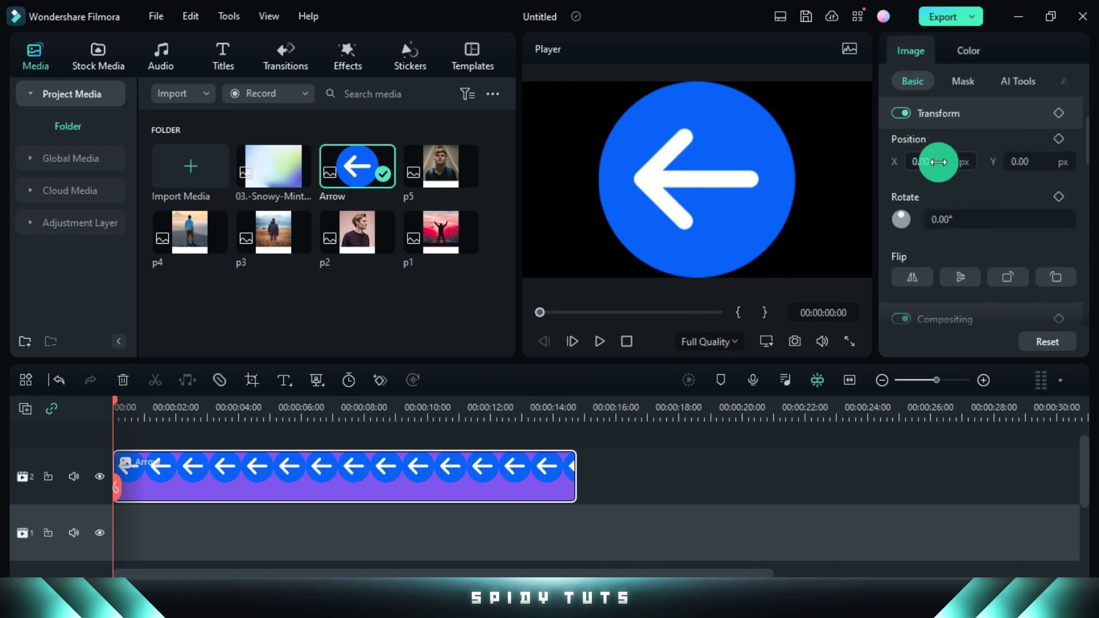
type("12.5")
left_click(950, 225)
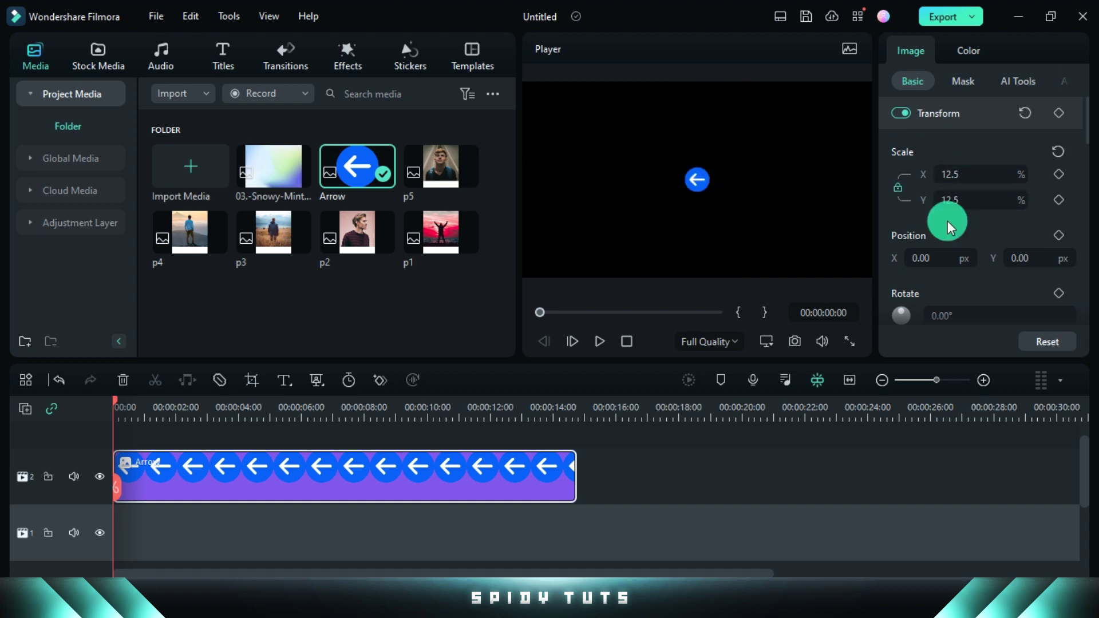
type("-210600")
left_click(957, 231)
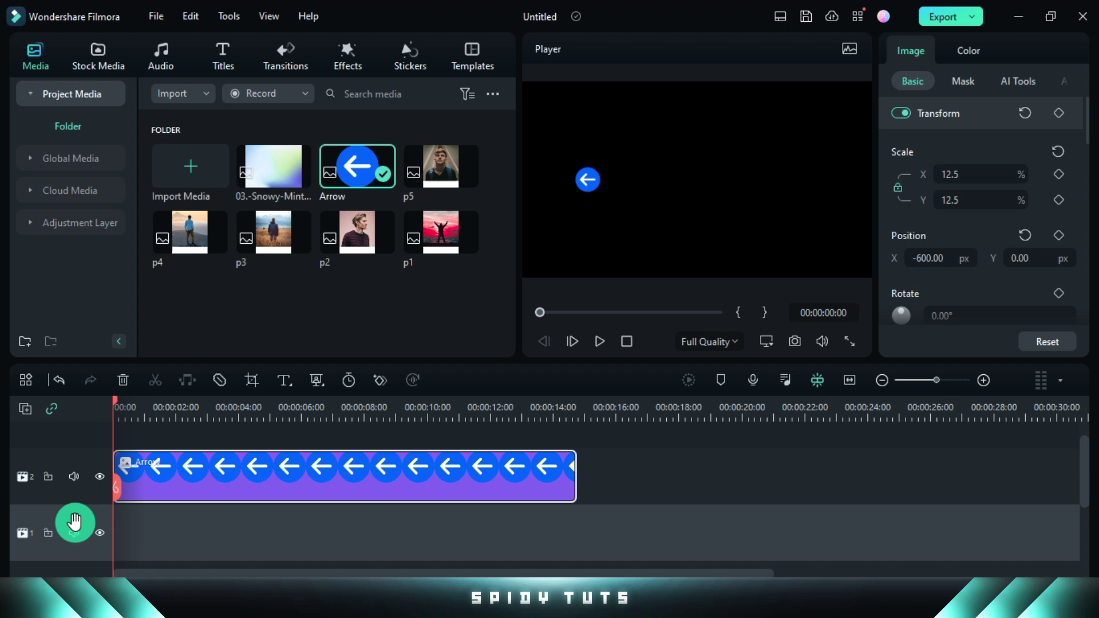
Step: Paste a copy of the arrow on the track below and flip it to point right
key("ctrl+v")
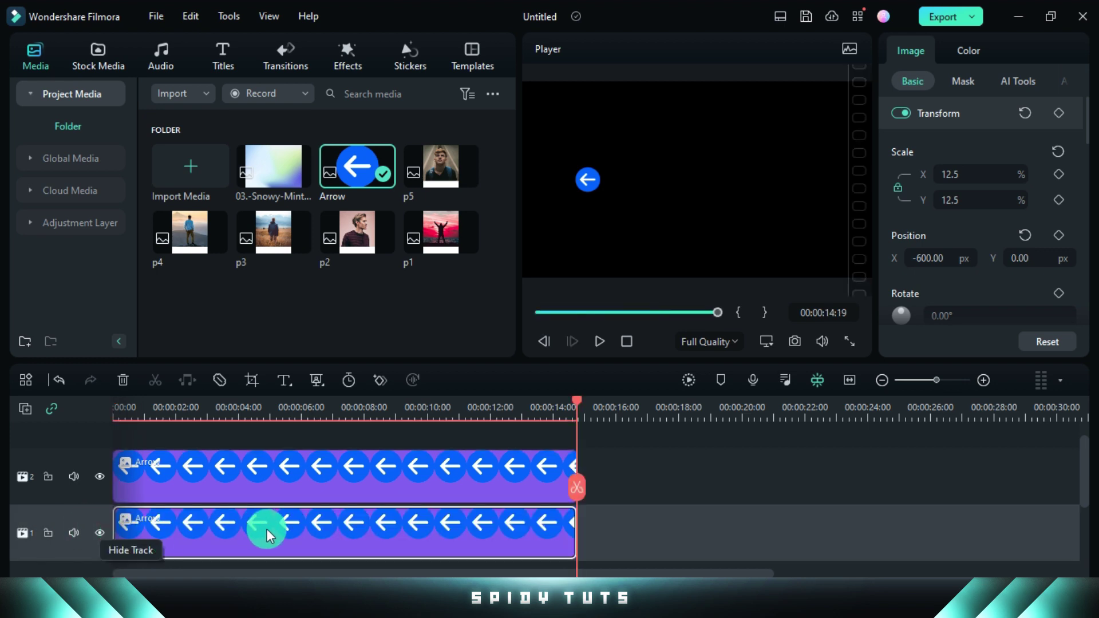
left_click_drag(576, 488, 432, 493)
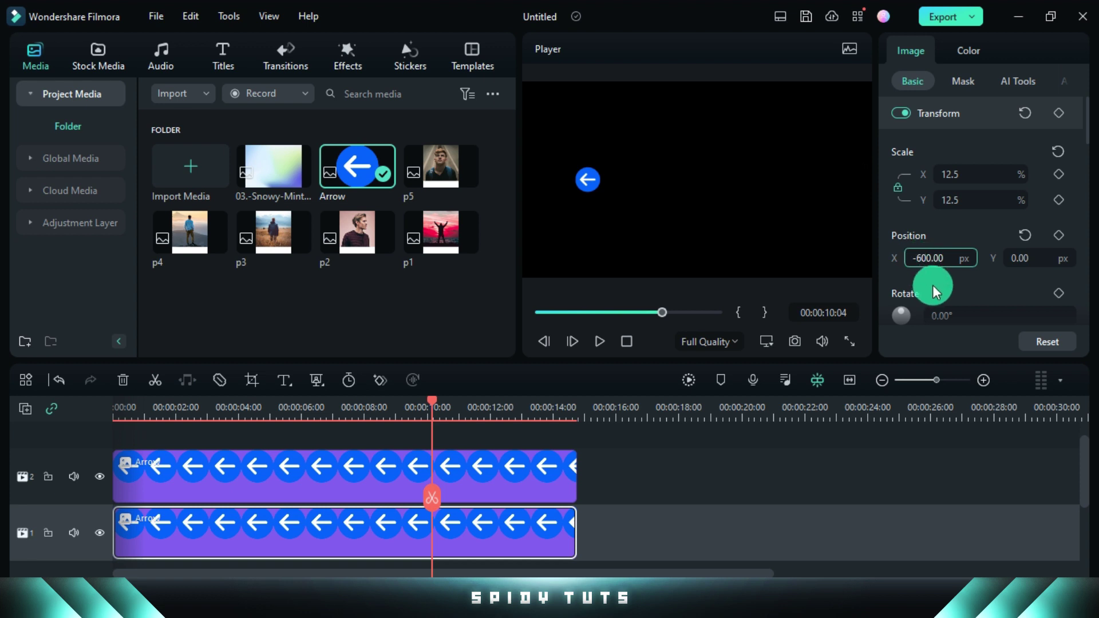
scroll(948, 293, "down", 3)
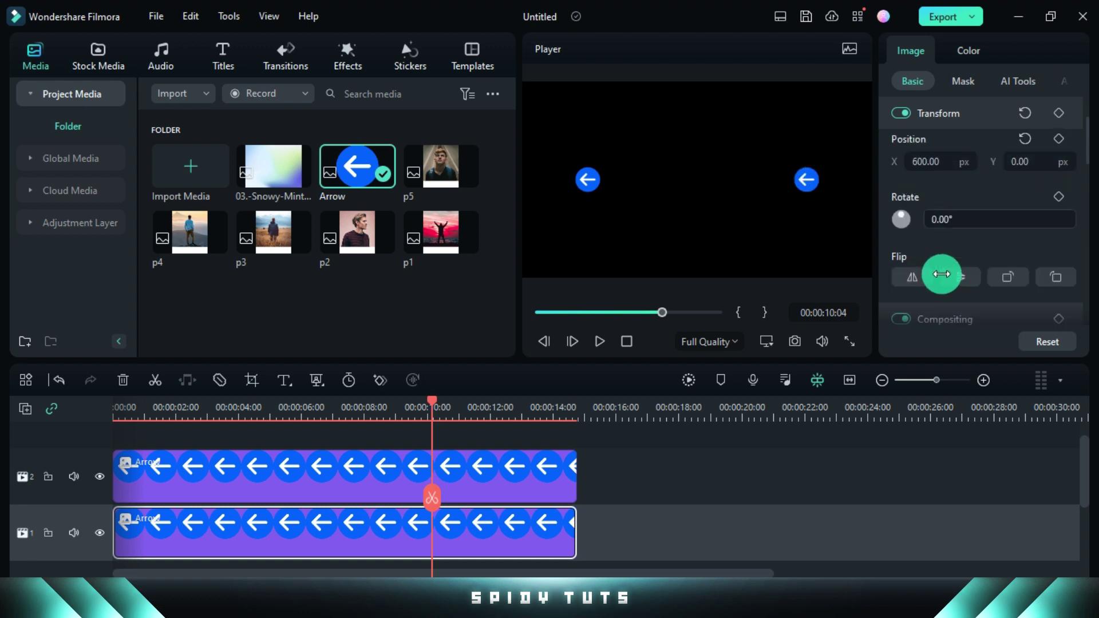
left_click(913, 278)
scroll(428, 481, "up", 3)
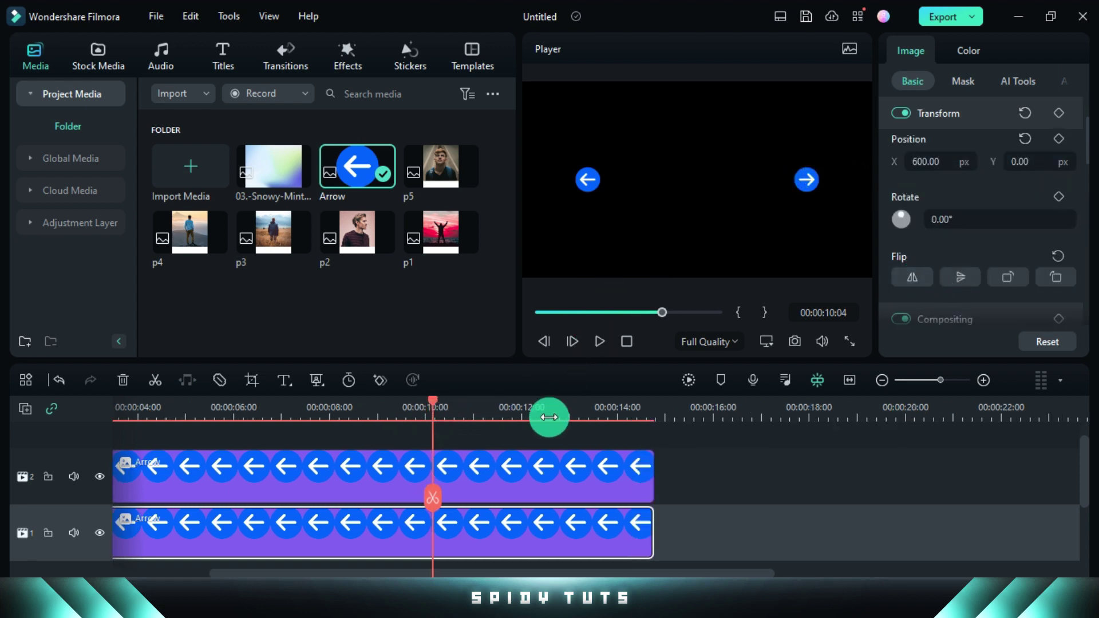
scroll(428, 499, "up", 5)
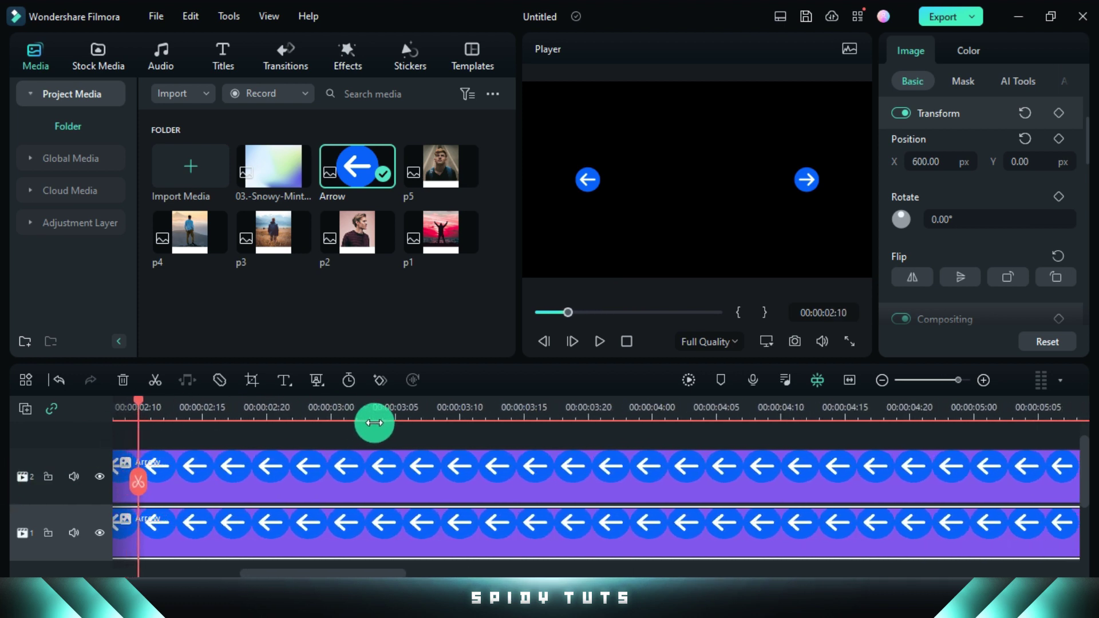
Step: Put the playhead at the one-second mark and select the left arrow clip
left_click(136, 439)
left_click(129, 472)
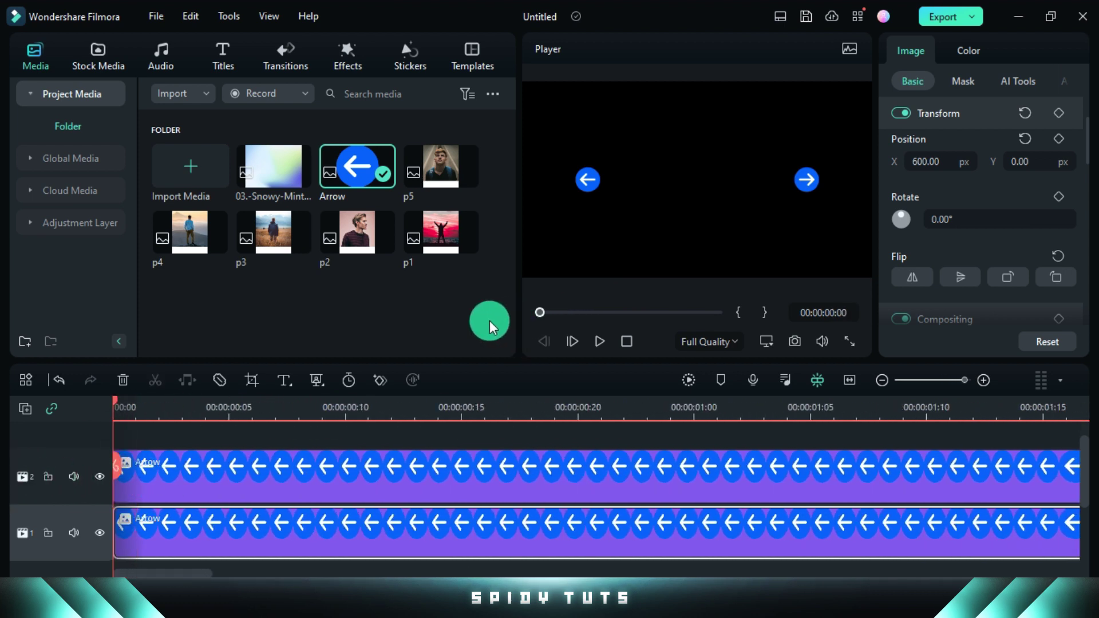
scroll(700, 526, "down", 3)
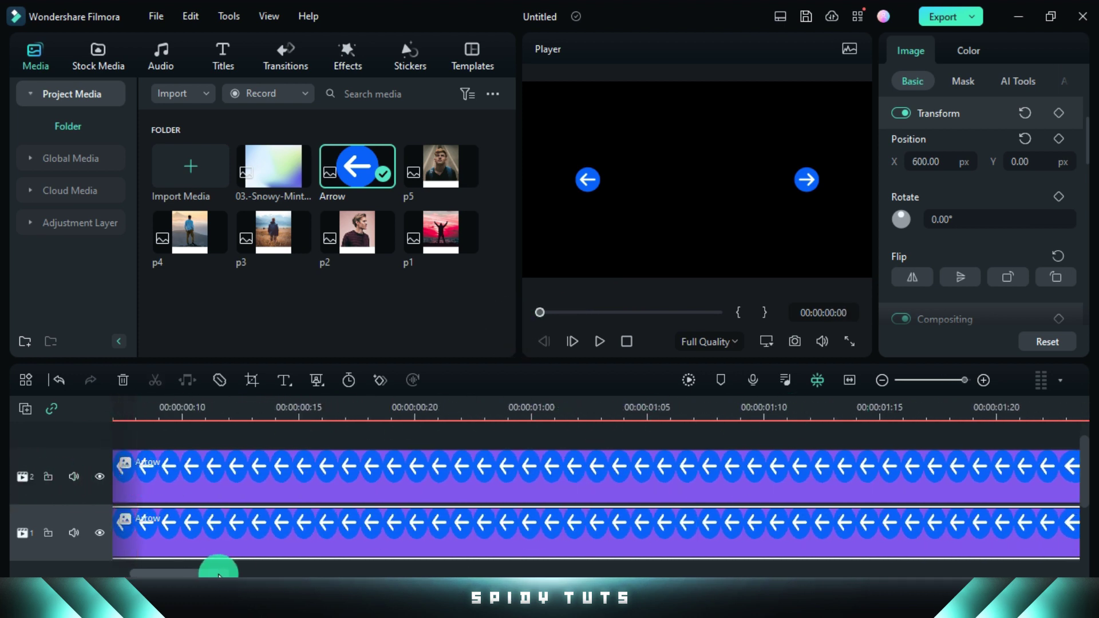
left_click(492, 410)
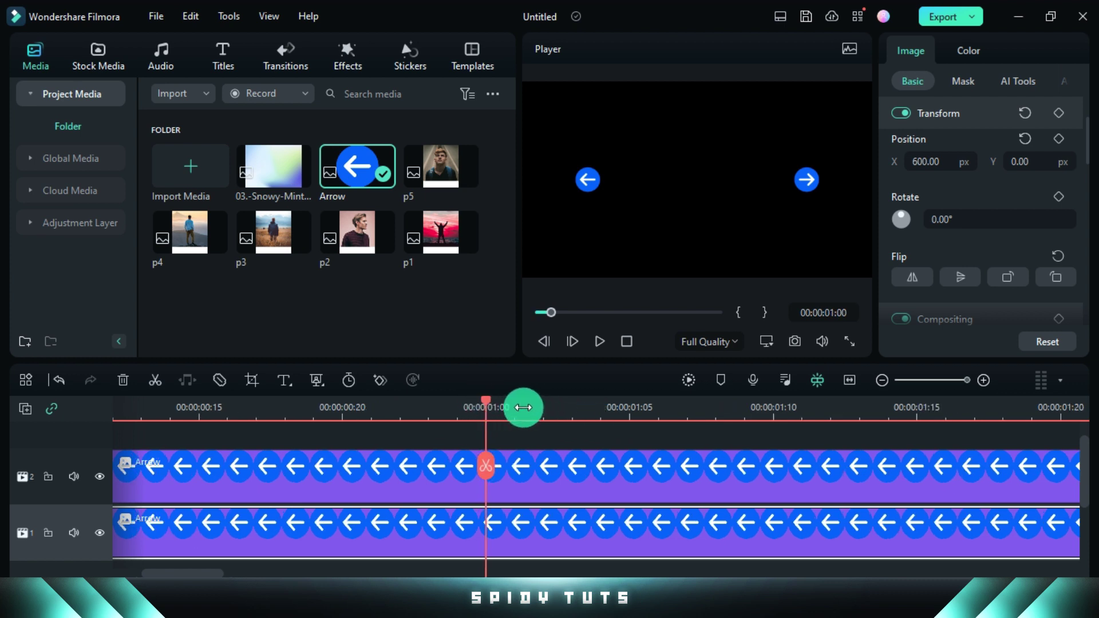
left_click(200, 480)
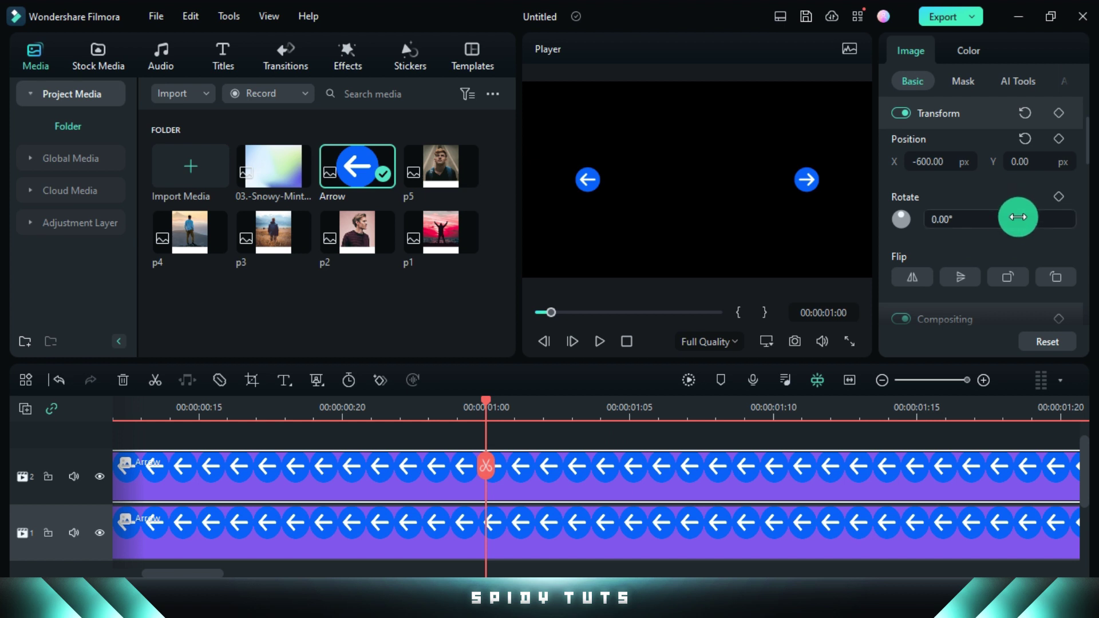
scroll(1019, 217, "up", 2)
Step: Add scale keyframes to the left arrow at 1:00, 1:05 and 1:10, then play back the pulse
left_click(1059, 174)
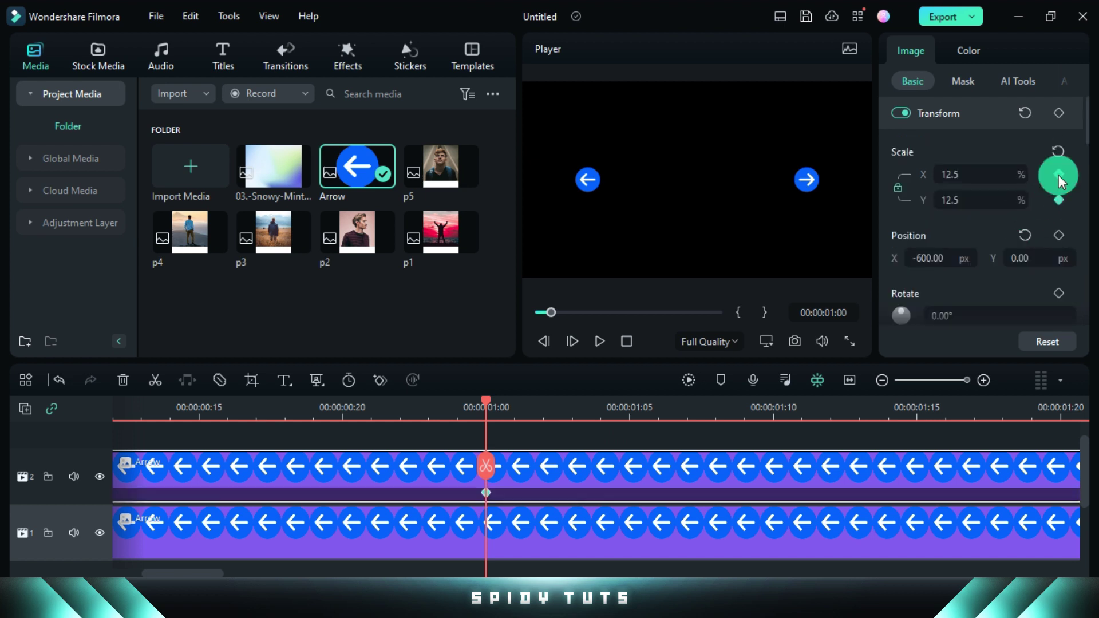
mouse_move(487, 463)
left_mouse_down()
mouse_move(773, 464)
mouse_move(650, 453)
left_mouse_up()
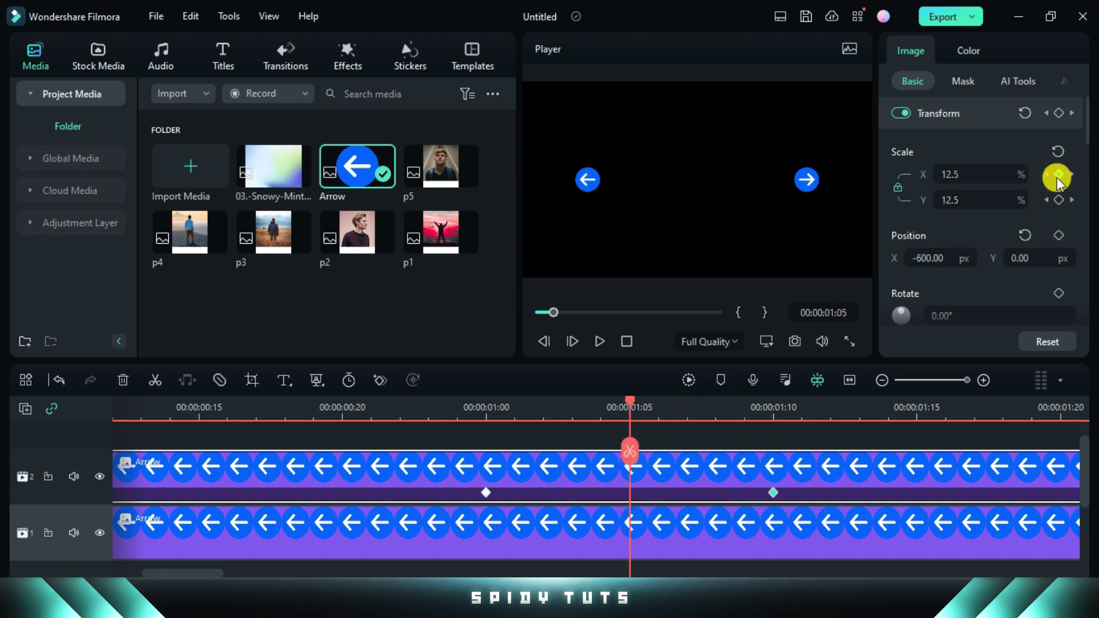
left_click(1060, 175)
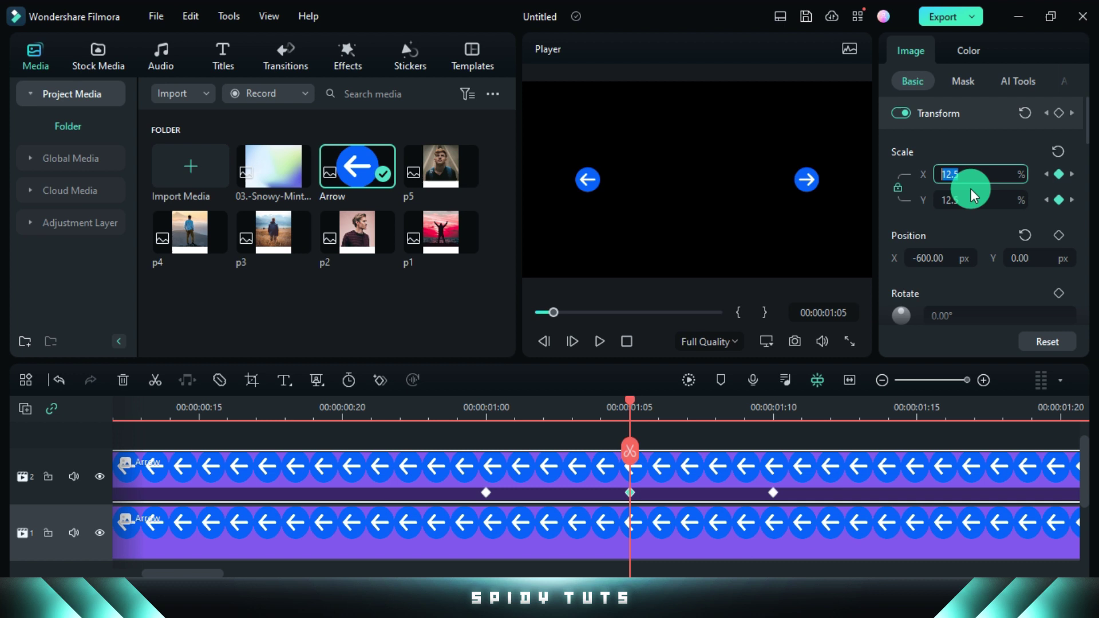
type("7")
key("Return")
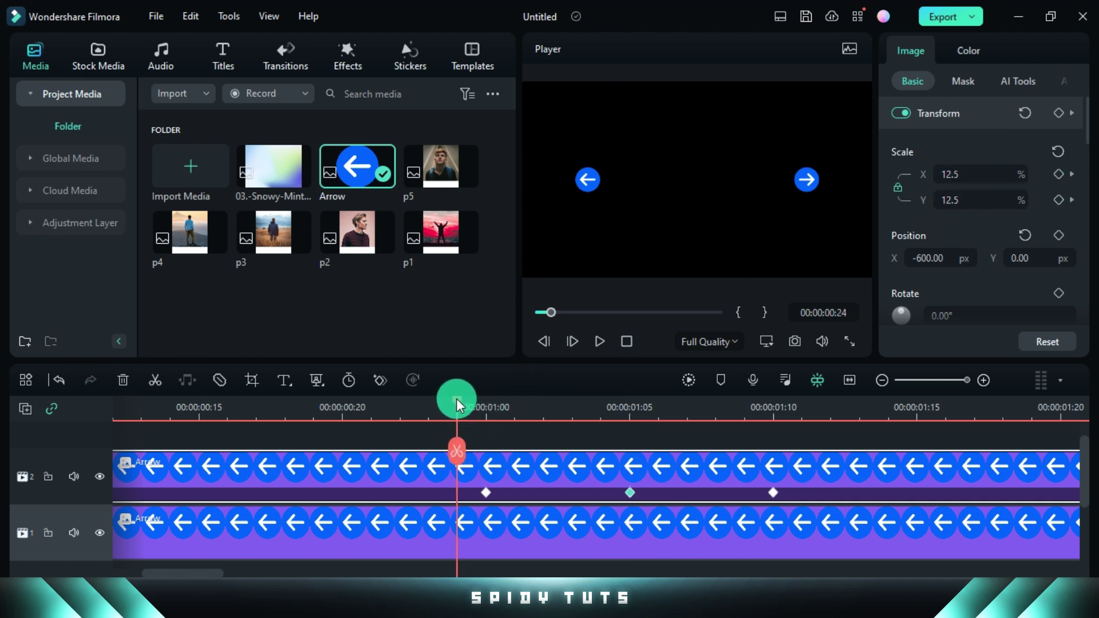
key("space")
Step: Stop playback, place photo p2 on the empty bottom track and scale it to 60%
left_click(468, 399)
scroll(468, 446, "down", 2)
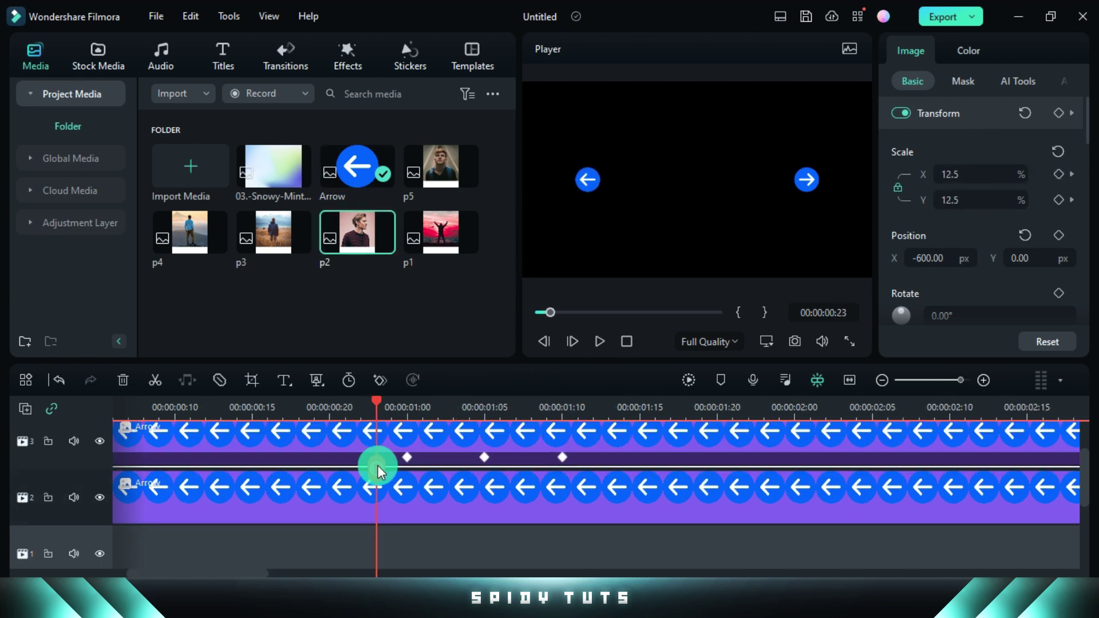
left_click(483, 458)
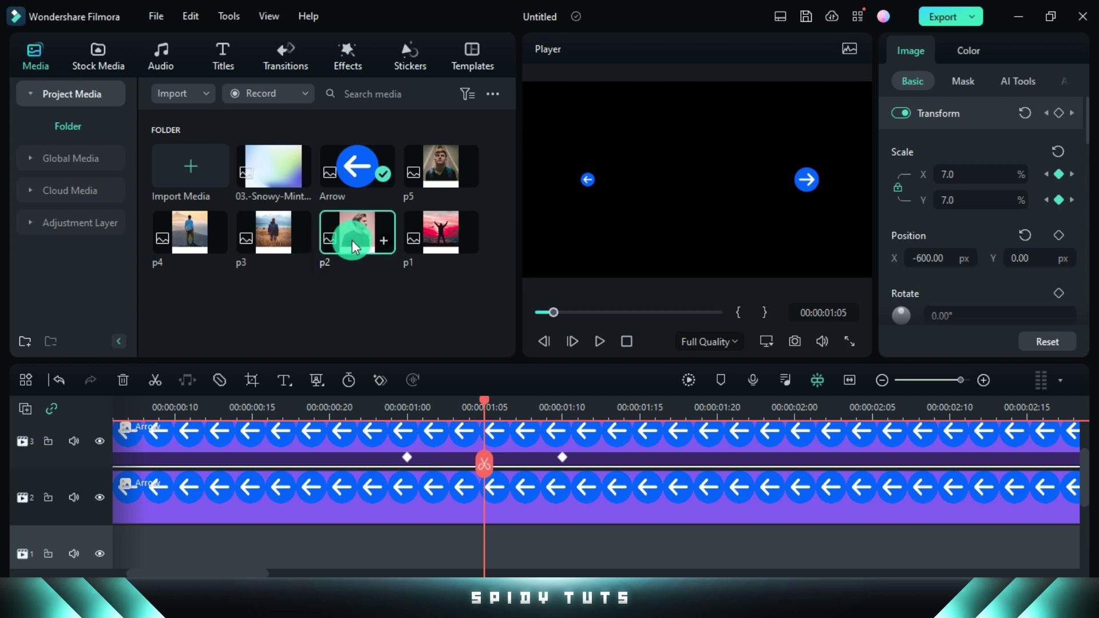
mouse_move(356, 234)
left_mouse_down()
mouse_move(292, 557)
mouse_move(52, 554)
left_mouse_up()
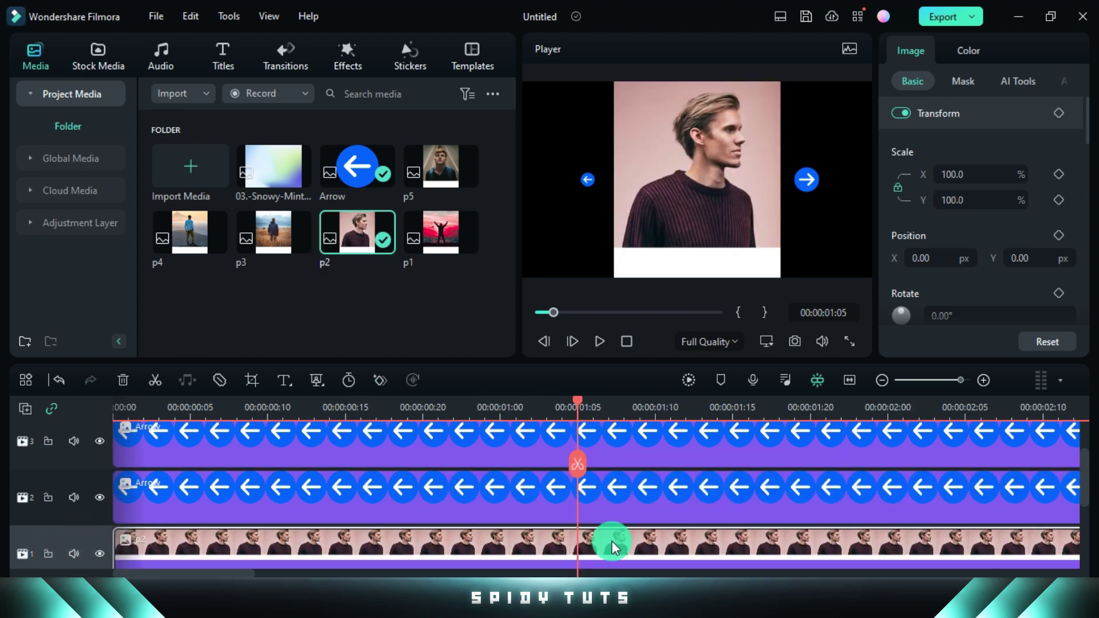
left_click(988, 235)
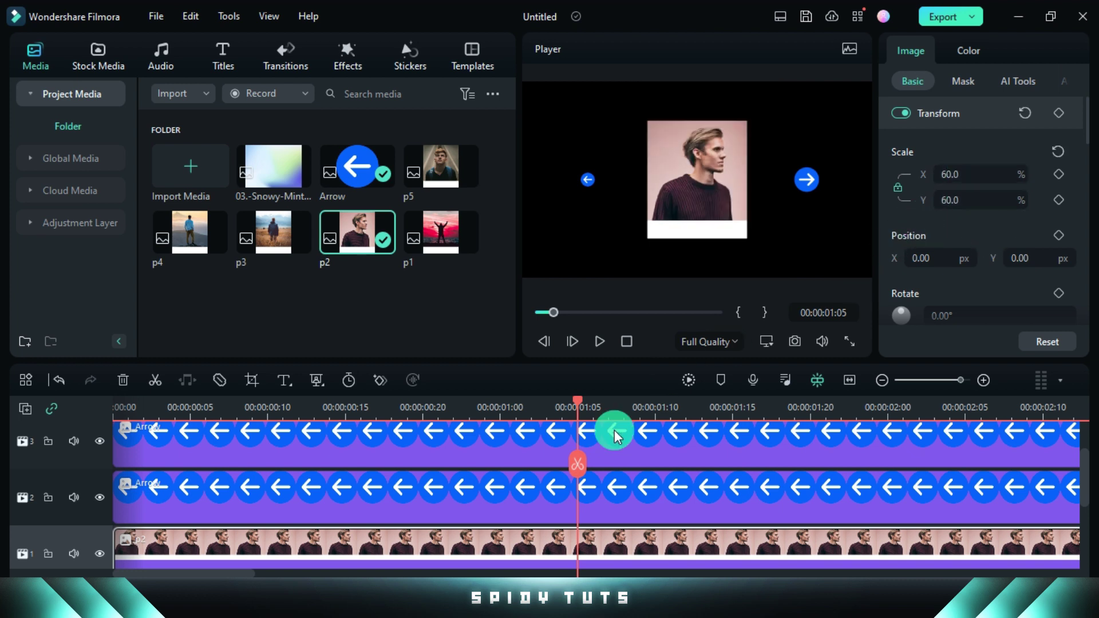
Step: Split photo p2 at 01:10 and delete the part after it
left_click(621, 495)
left_click(627, 440)
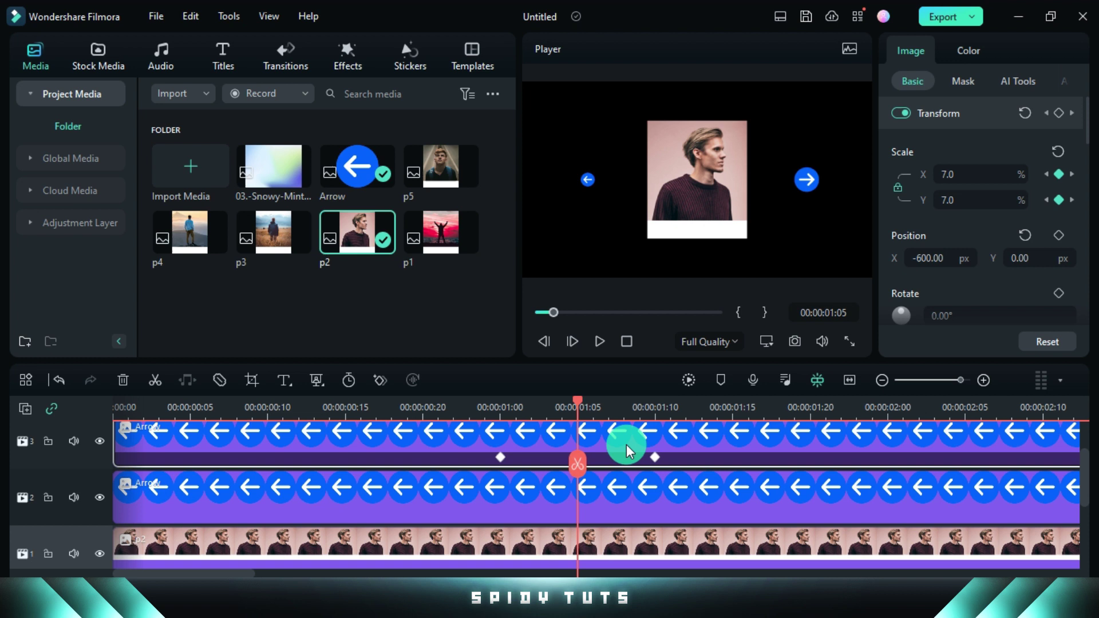
left_click_drag(583, 516, 648, 524)
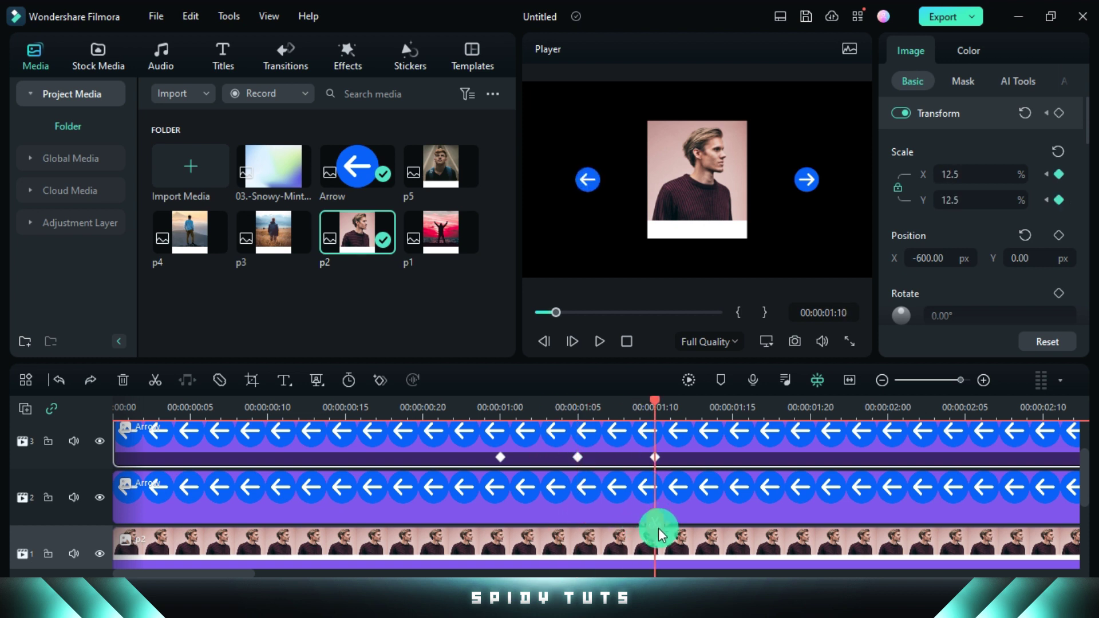
left_click(660, 541)
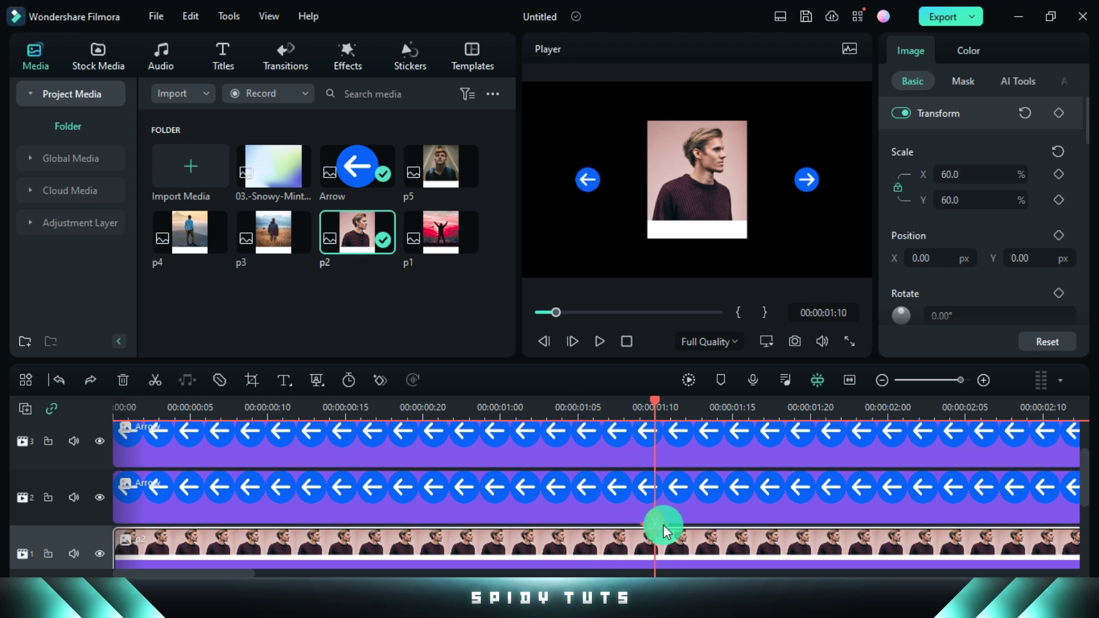
left_click(656, 524)
key("Delete")
left_click(648, 537)
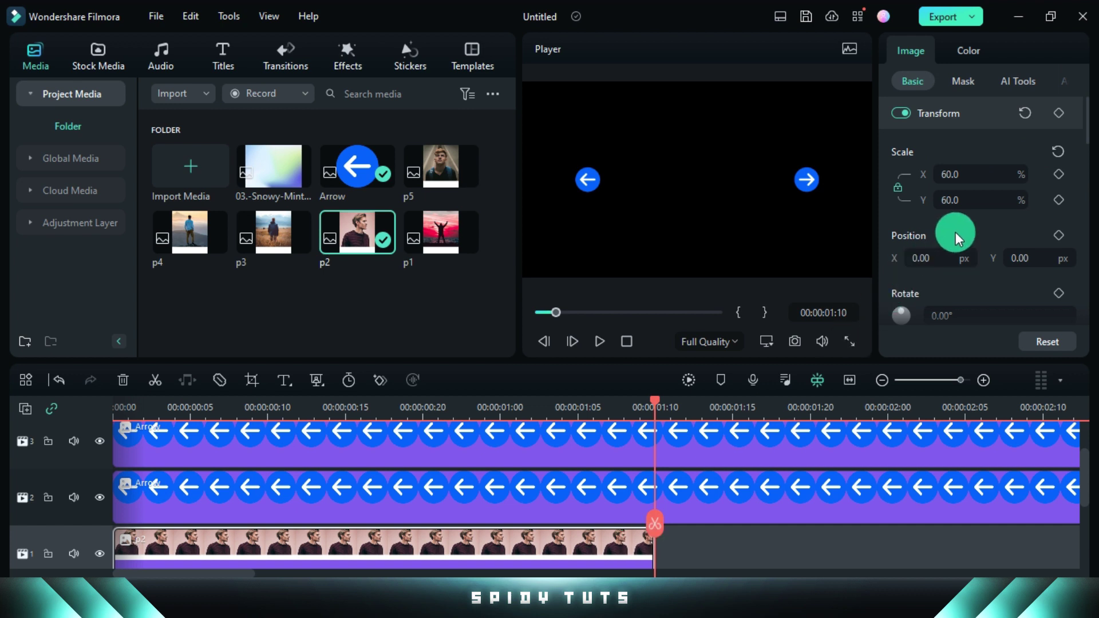
Step: Keyframe p2 from 60% at X 0 (01:05) to 0% at X −422 (01:10), then preview
left_click(1058, 176)
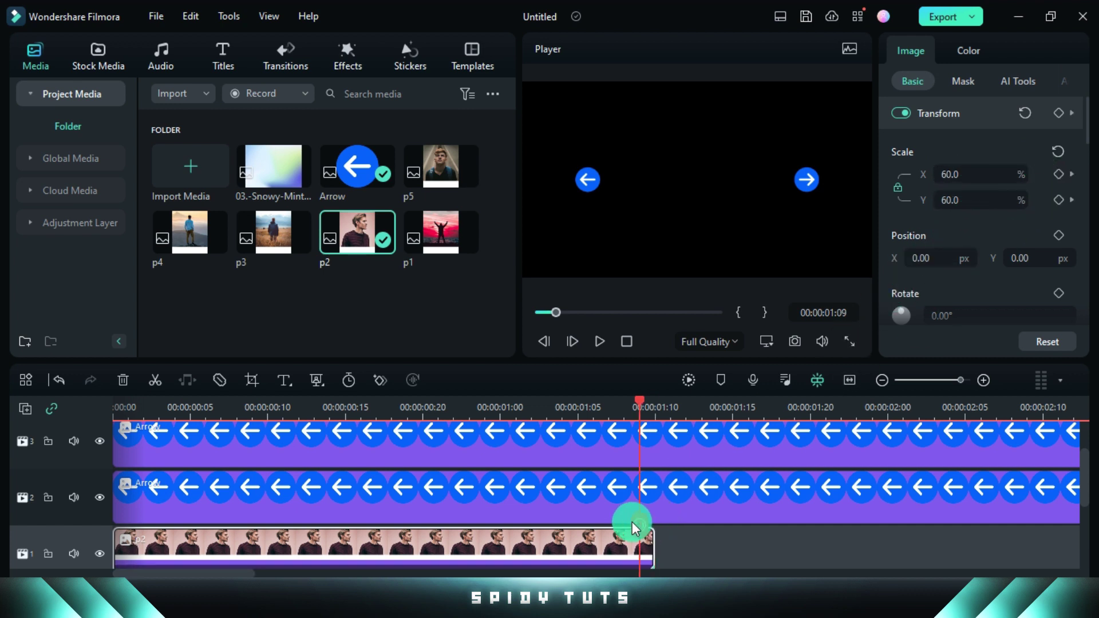
left_click_drag(655, 525, 579, 520)
left_click(1073, 176)
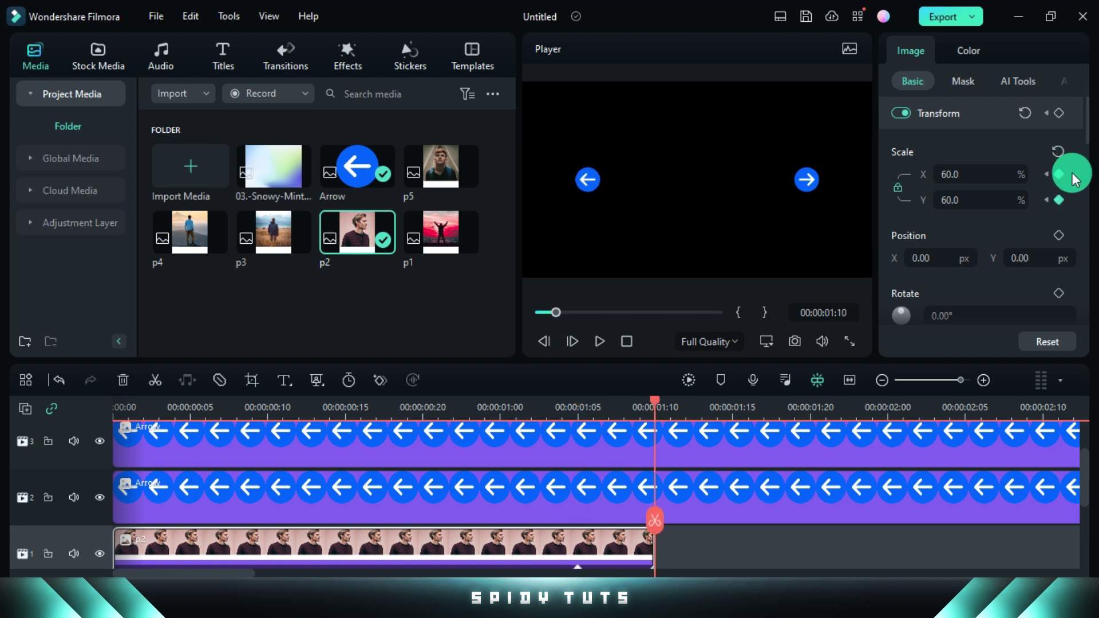
left_click(1059, 174)
left_click_drag(651, 534, 587, 528)
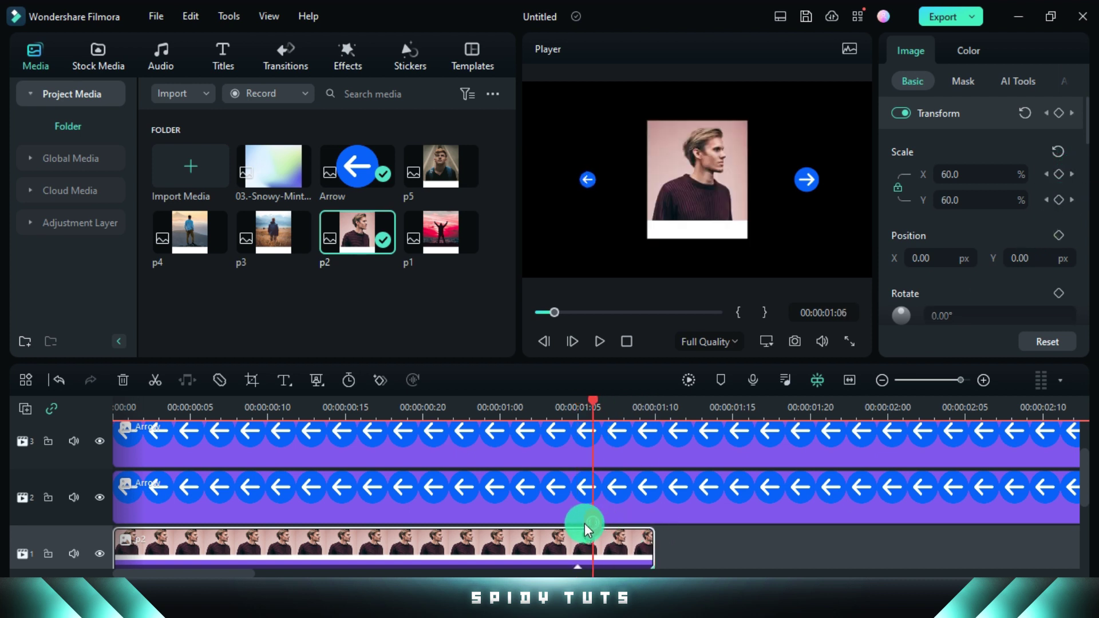
scroll(578, 530, "down", 1)
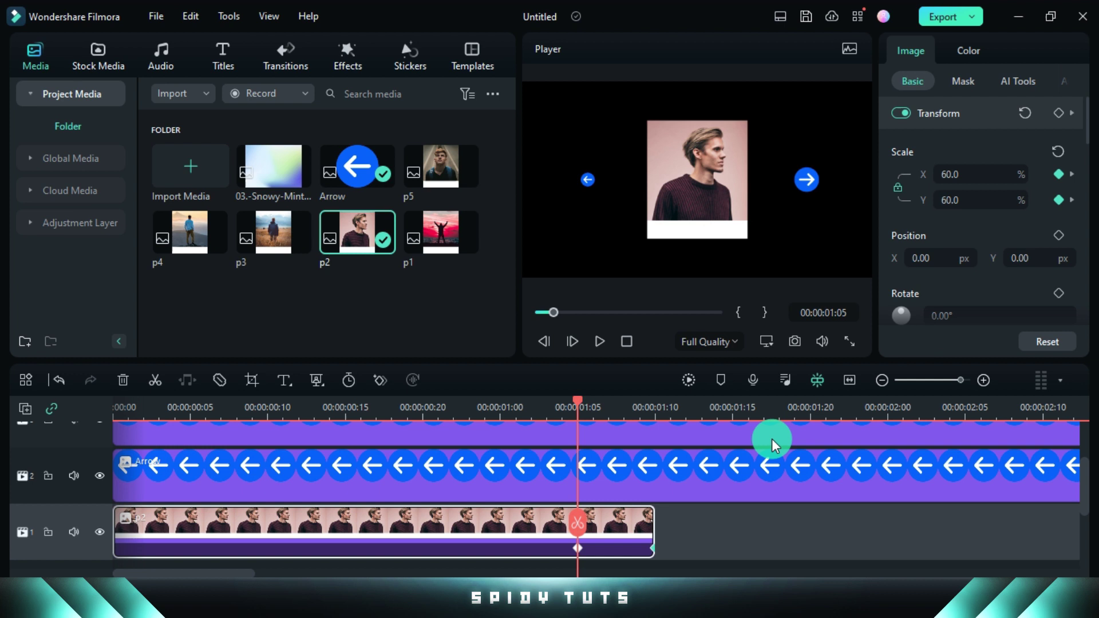
left_click(1058, 235)
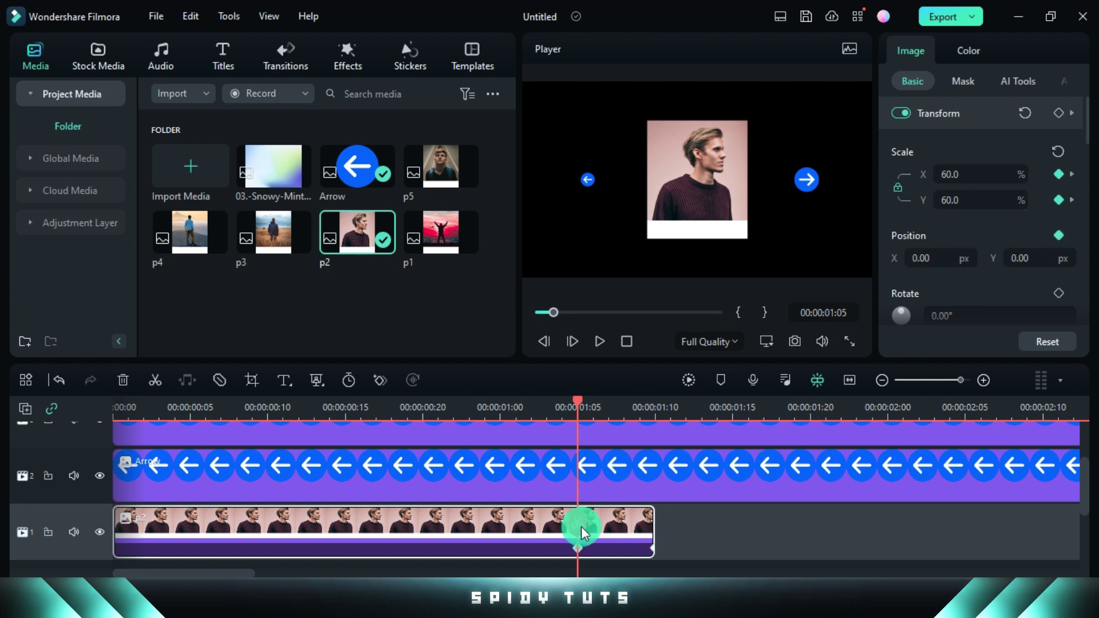
left_click_drag(582, 529, 653, 525)
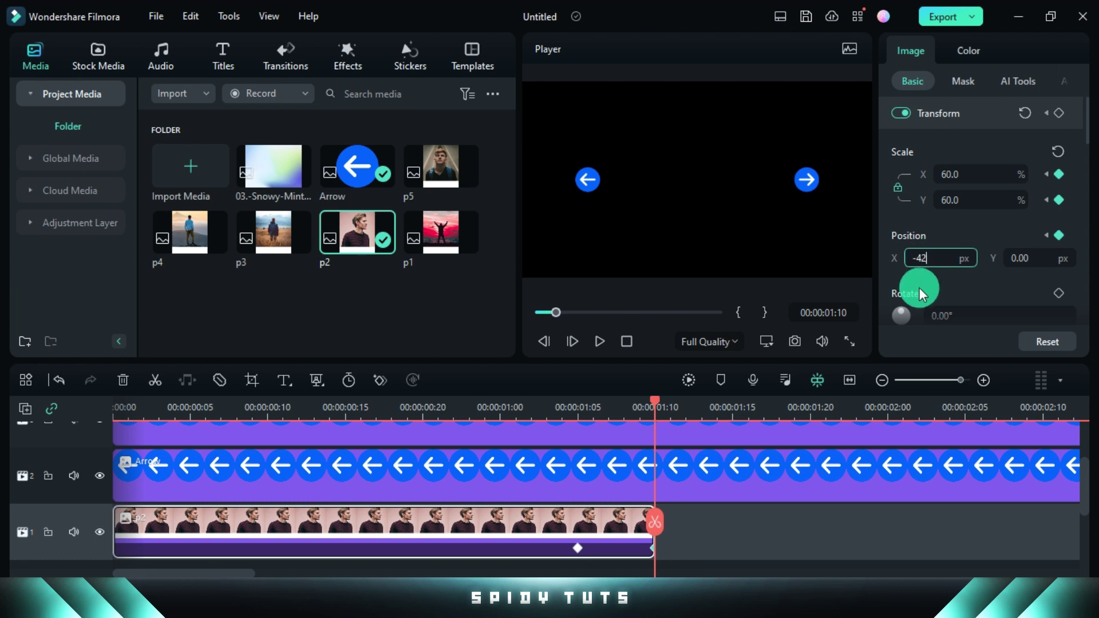
mouse_move(518, 405)
left_mouse_down()
mouse_move(578, 412)
mouse_move(607, 485)
mouse_move(650, 506)
left_mouse_up()
type("0")
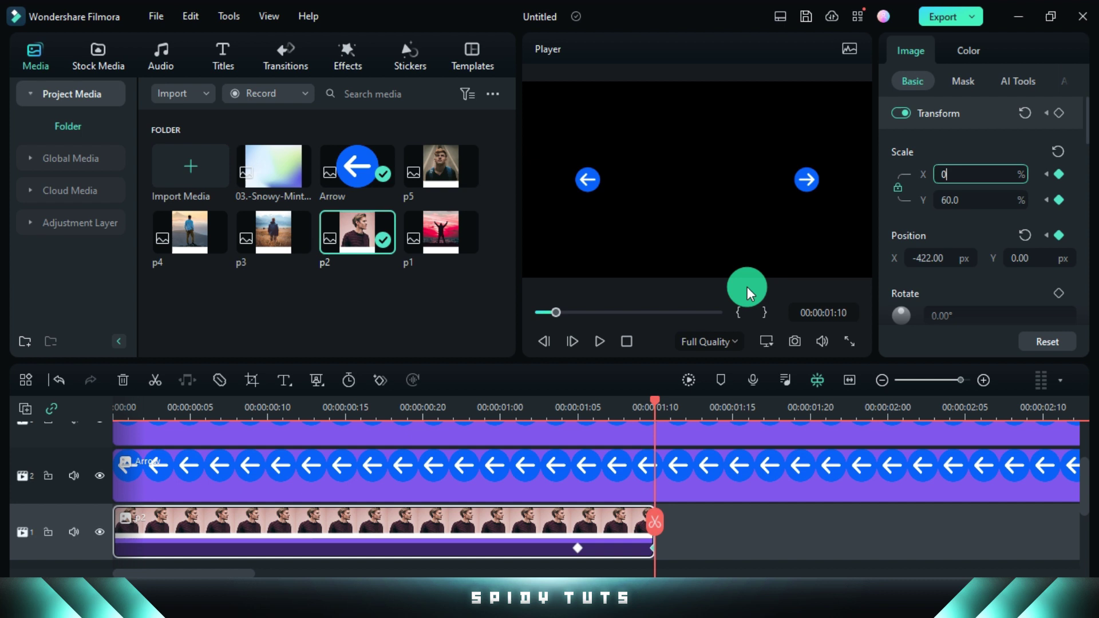
mouse_move(535, 408)
left_mouse_down()
mouse_move(589, 438)
mouse_move(578, 466)
mouse_move(656, 500)
left_mouse_up()
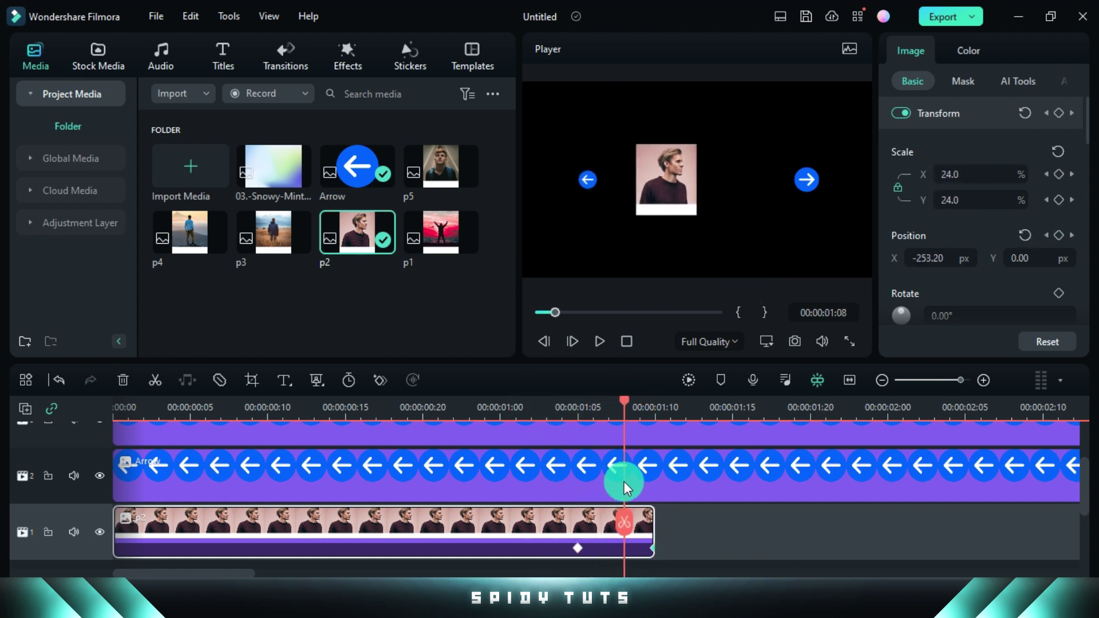
mouse_move(441, 232)
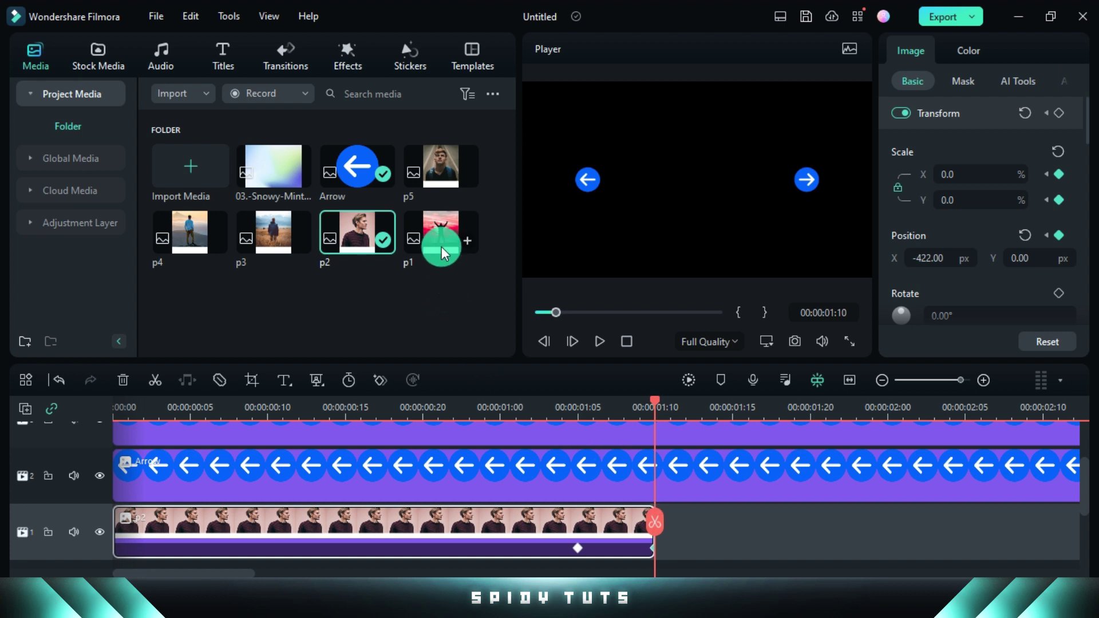
Step: Add photo p1 after p2 at 60% and set a position keyframe at X 422 at 01:10
left_click_drag(444, 236, 678, 520)
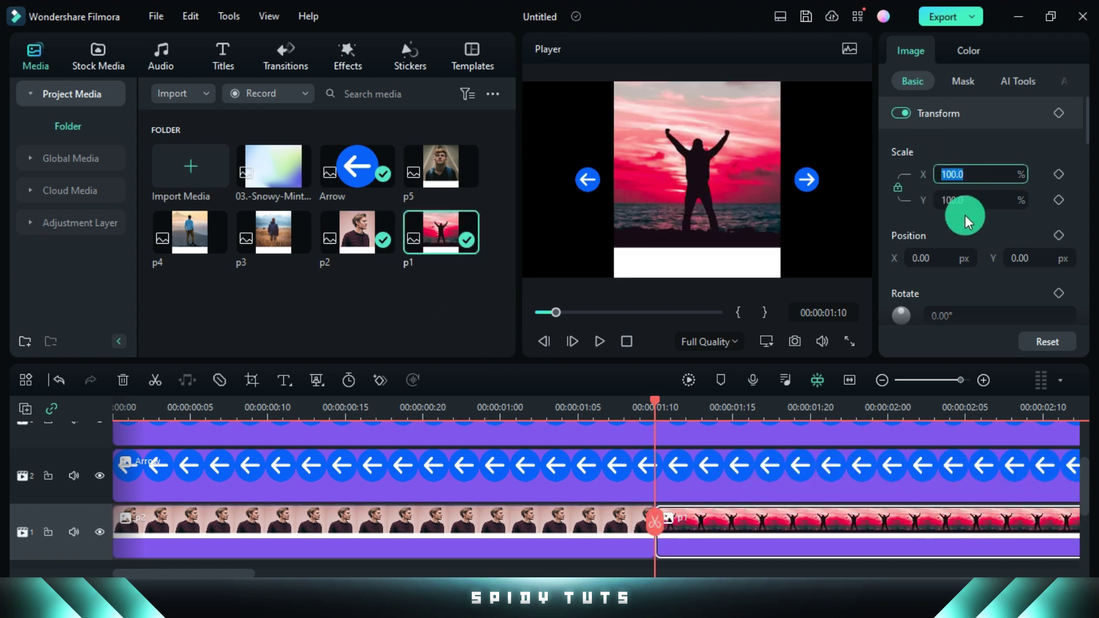
type("0")
left_click(930, 259)
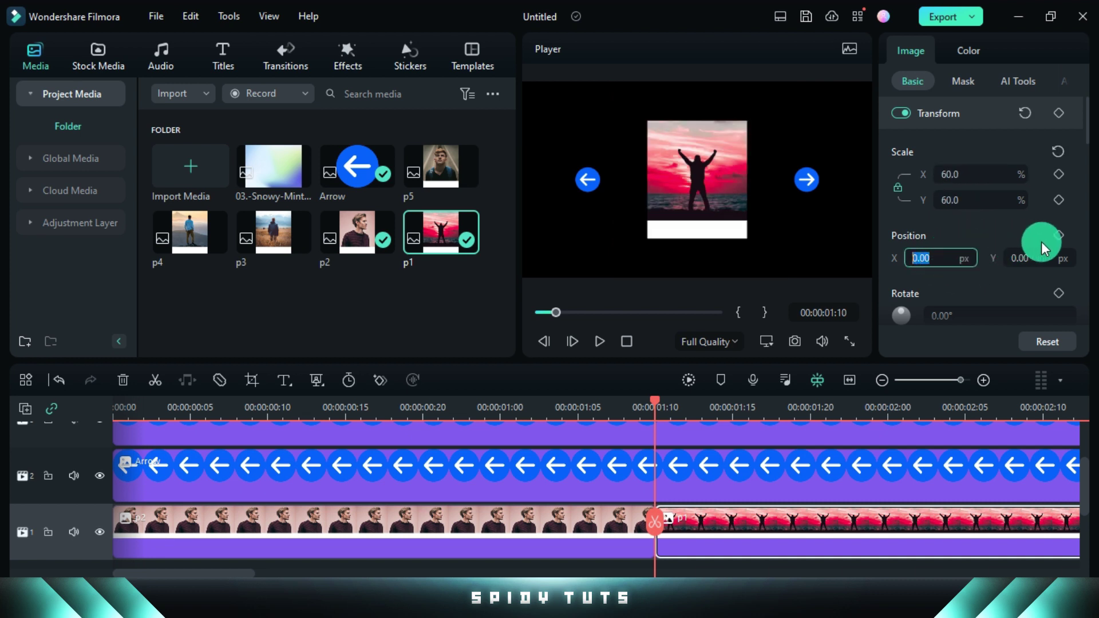
left_click(1060, 236)
left_click(780, 409)
Step: Keyframe p1 centred at X 0 by 01:15 and shrunk to 0% at 01:10, then preview
left_click_drag(773, 511, 733, 508)
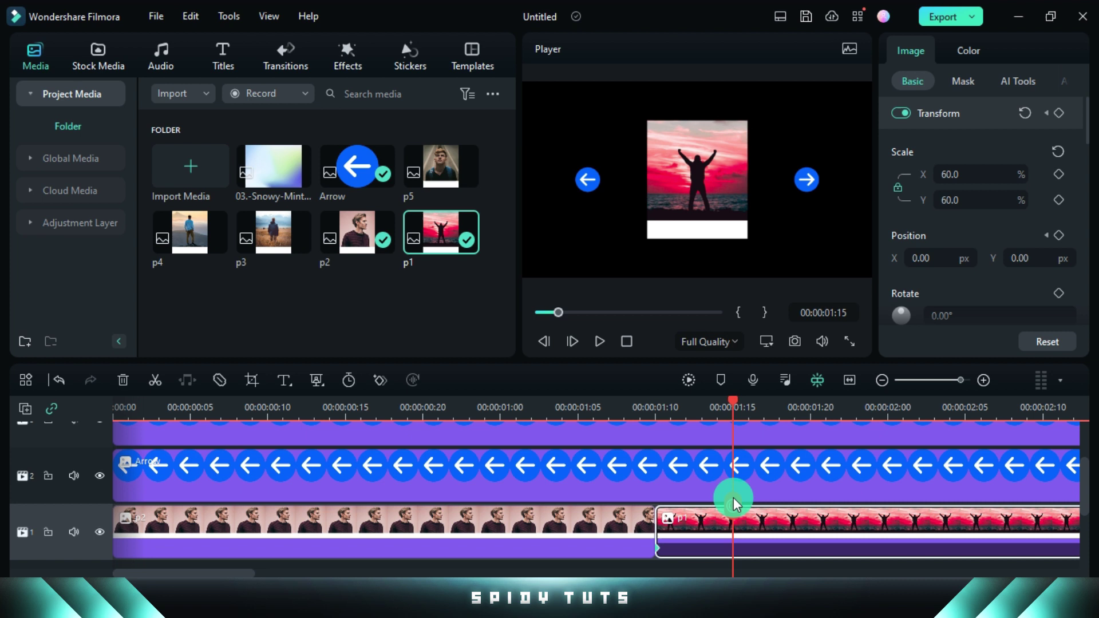
left_click(1059, 236)
double_click(921, 257)
type("422")
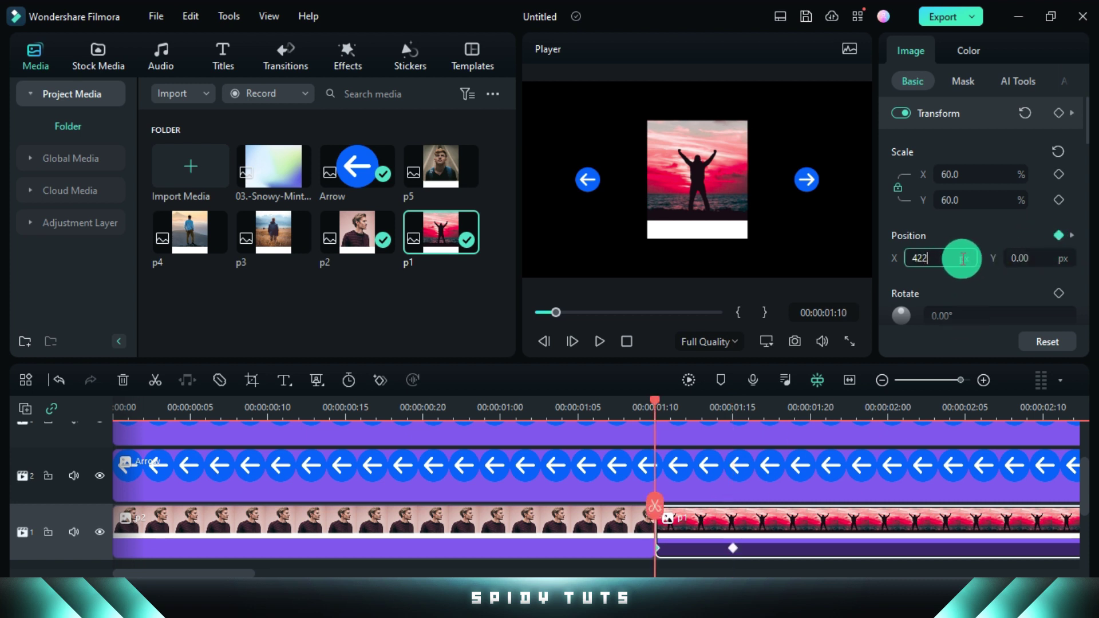
left_click_drag(657, 516, 746, 511)
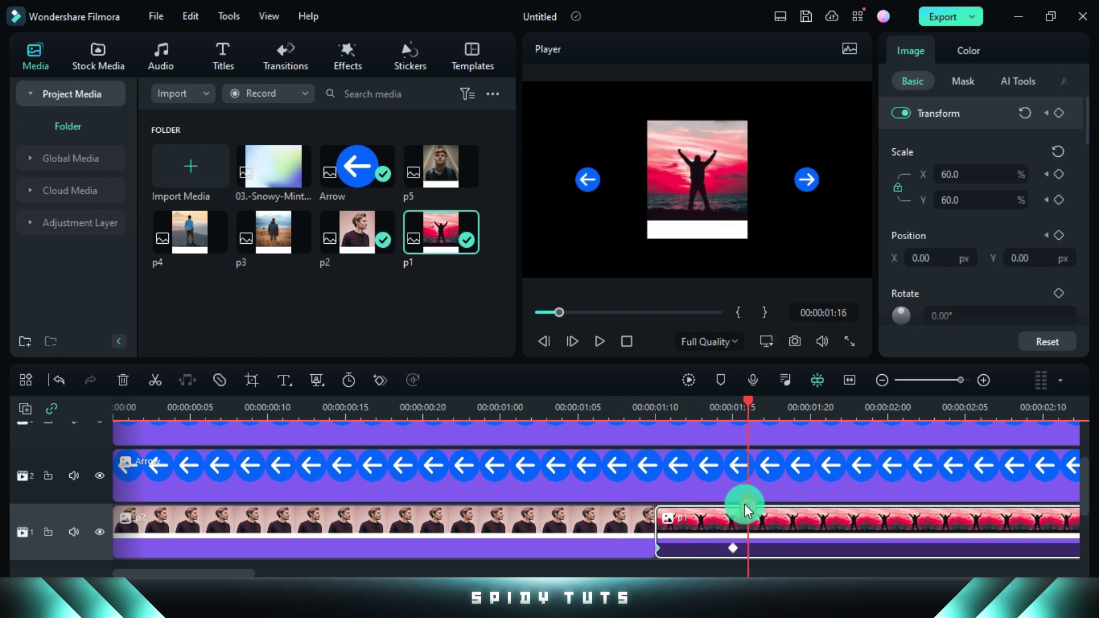
left_click(1050, 176)
type("0")
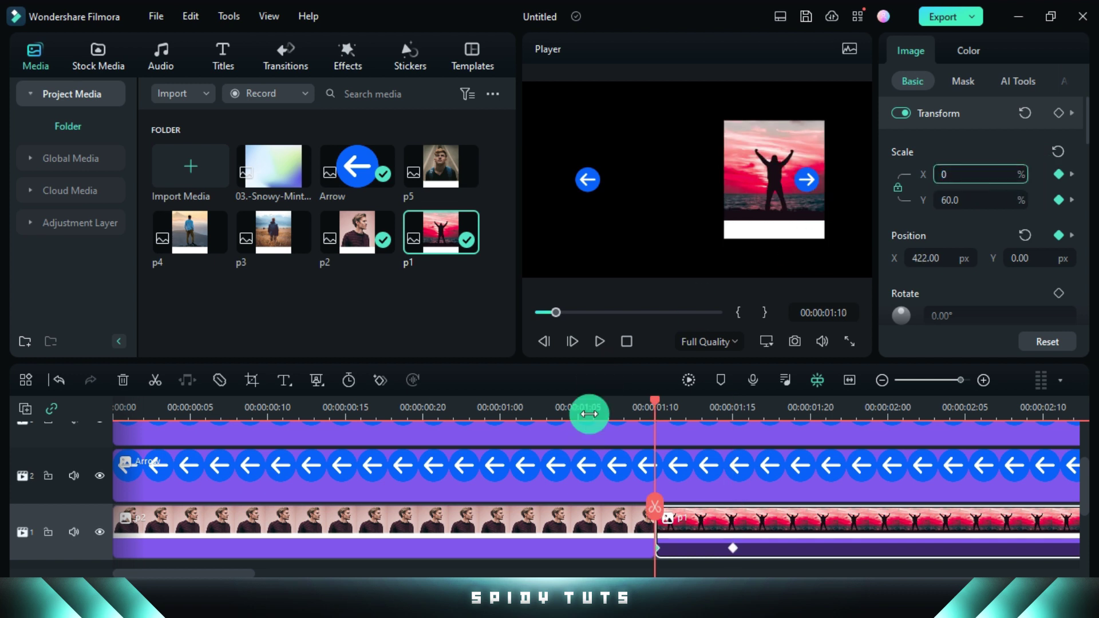
key("Return")
left_click_drag(657, 404, 594, 407)
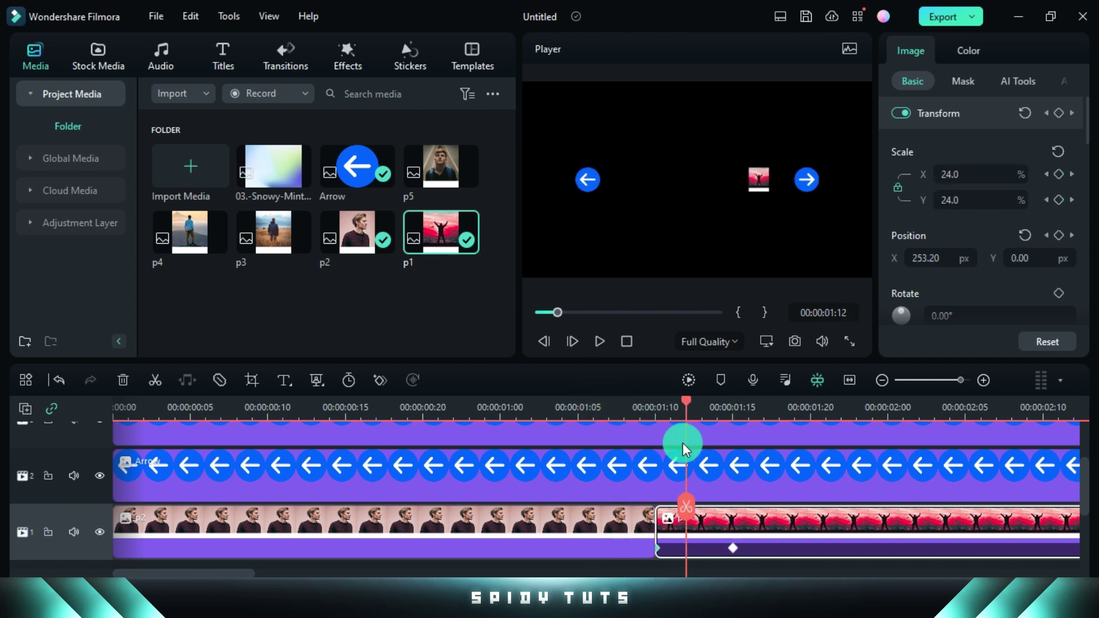
left_click(660, 439)
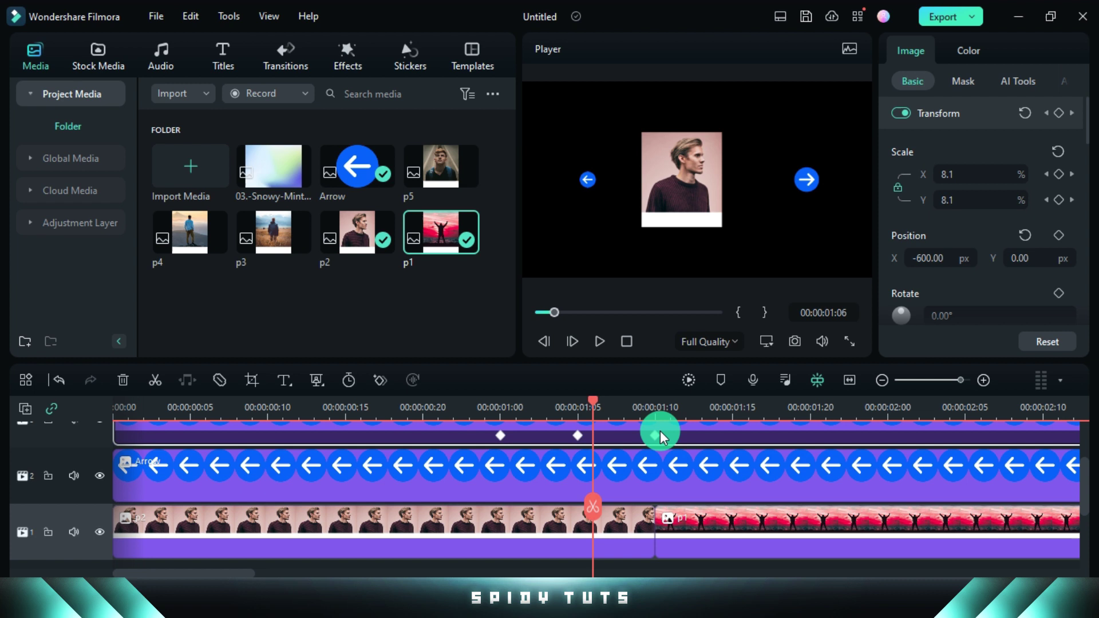
Step: Place the 03.-Snowy-Mint gradient on the bottom track and enlarge it to fill the frame
left_click_drag(599, 414, 500, 447)
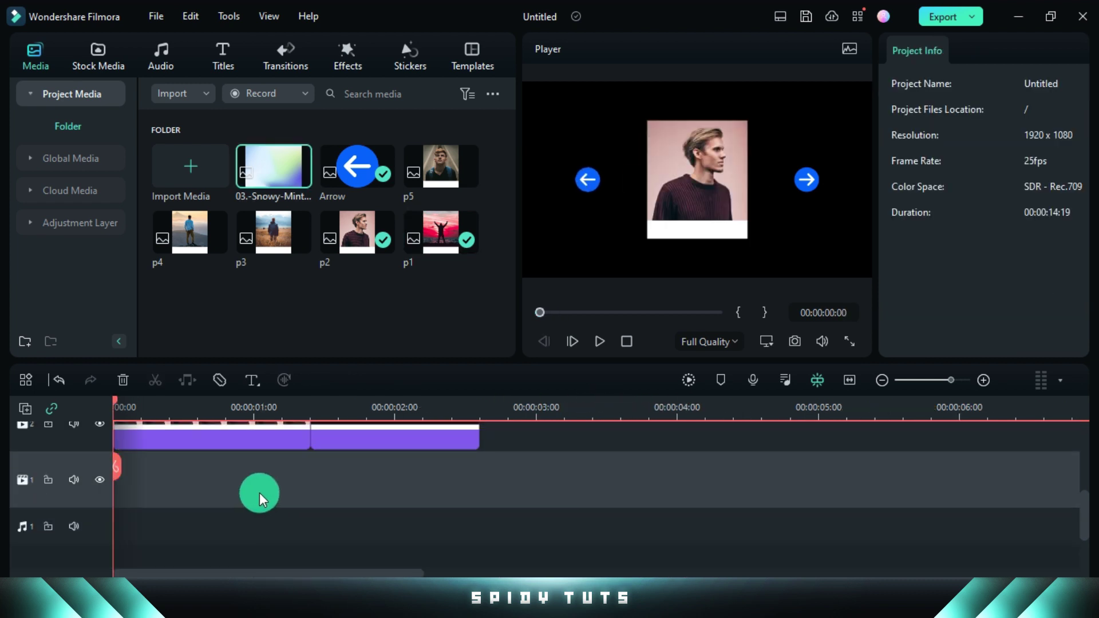
left_click_drag(273, 168, 153, 487)
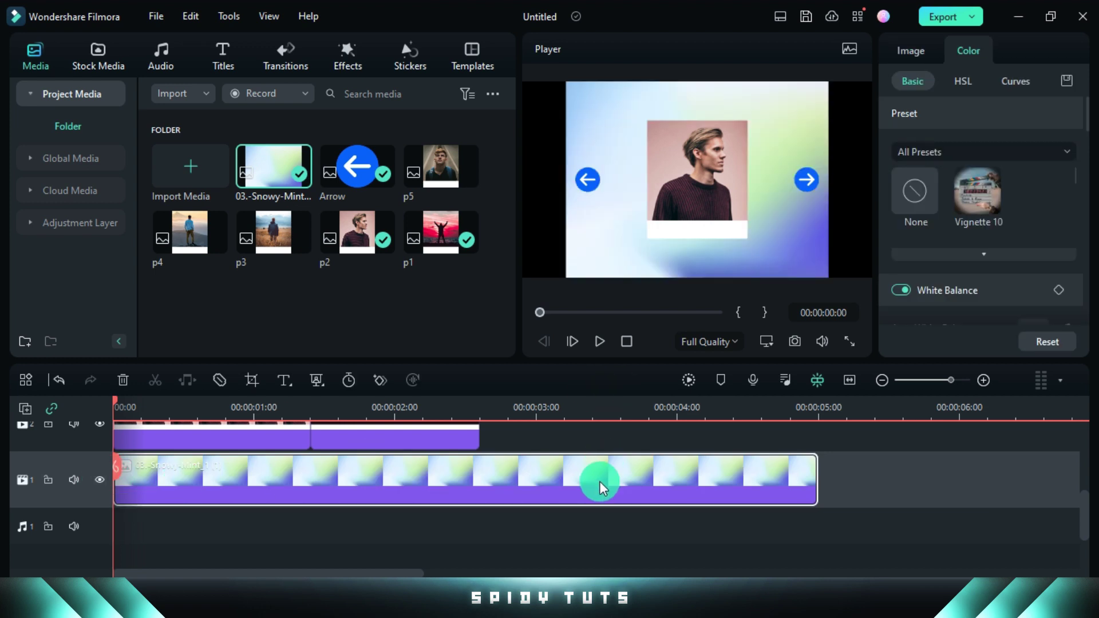
left_click(767, 270)
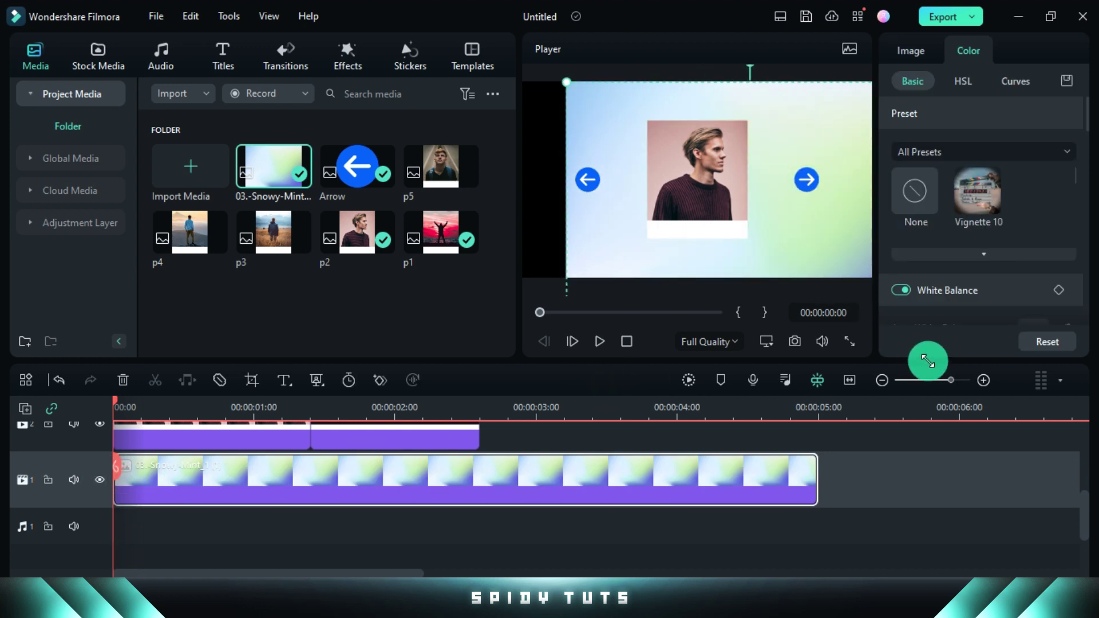
left_click_drag(808, 278, 748, 226)
left_click(731, 252)
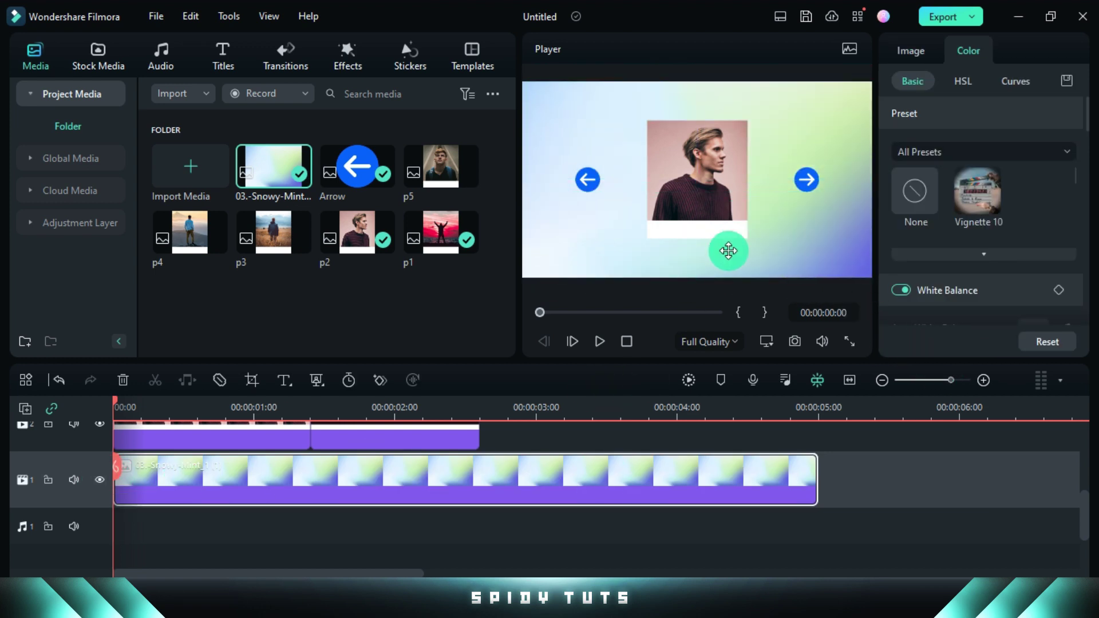